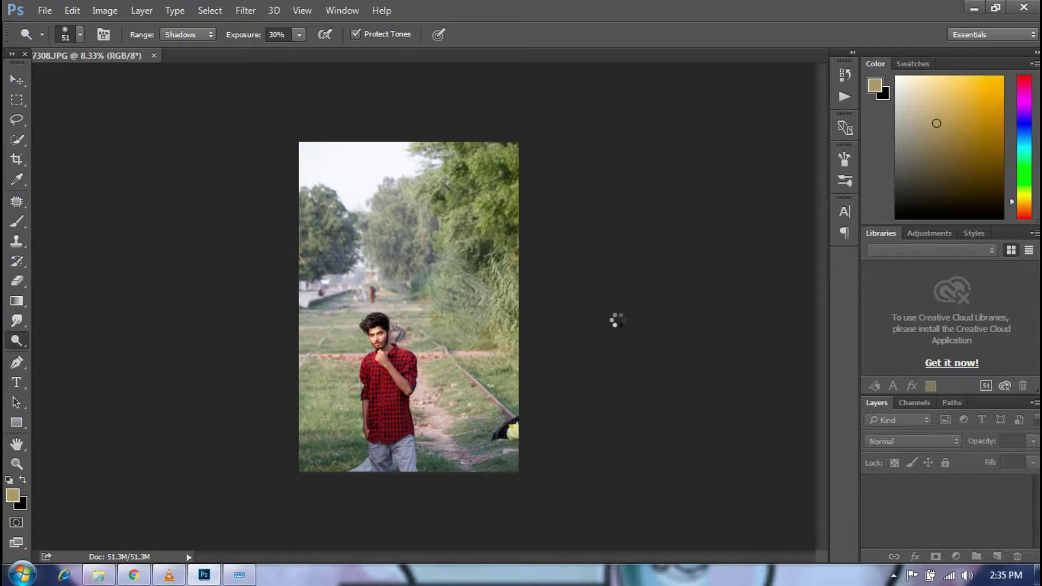
# Duplicate the background layer and smooth the skin on the man's nose and cheeks with the Mixer Brush.
pyautogui.hotkey('ctrl', 'j')
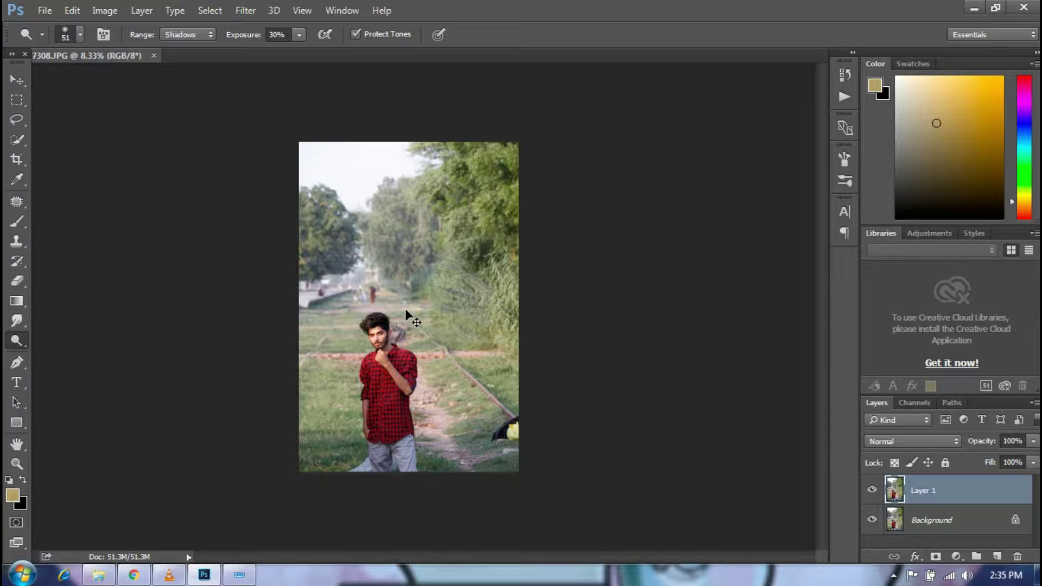
pyautogui.keyDown('ctrl'); pyautogui.click(379, 338); pyautogui.keyUp('ctrl')
pyautogui.keyDown('ctrl'); pyautogui.click(372, 340); pyautogui.keyUp('ctrl')
pyautogui.keyDown('ctrl'); pyautogui.click(372, 340); pyautogui.keyUp('ctrl')
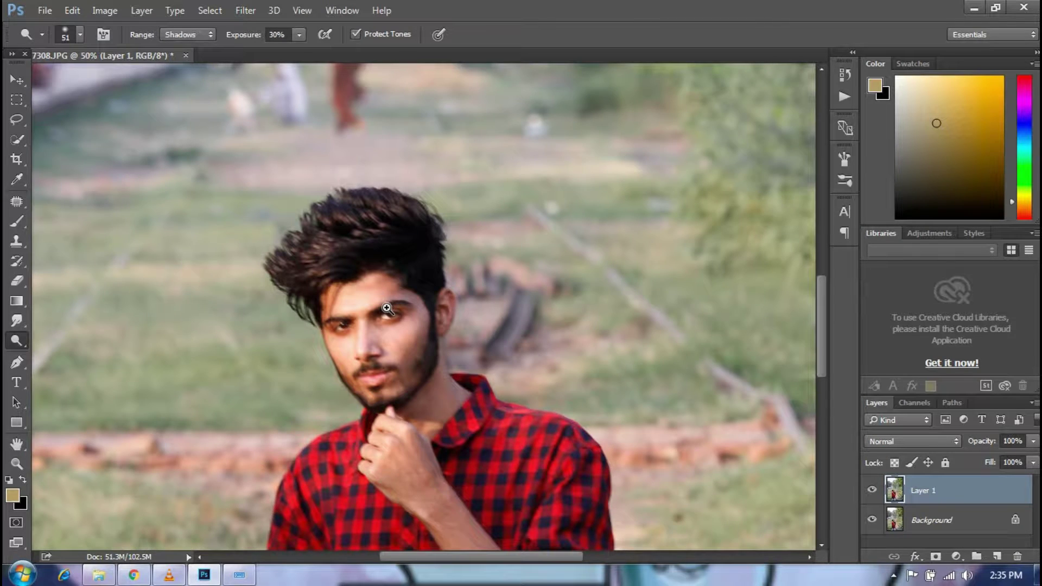
pyautogui.keyDown('ctrl'); pyautogui.click(387, 308); pyautogui.keyUp('ctrl')
pyautogui.keyDown('ctrl'); pyautogui.click(387, 309); pyautogui.keyUp('ctrl')
pyautogui.keyDown('ctrl'); pyautogui.click(387, 308); pyautogui.keyUp('ctrl')
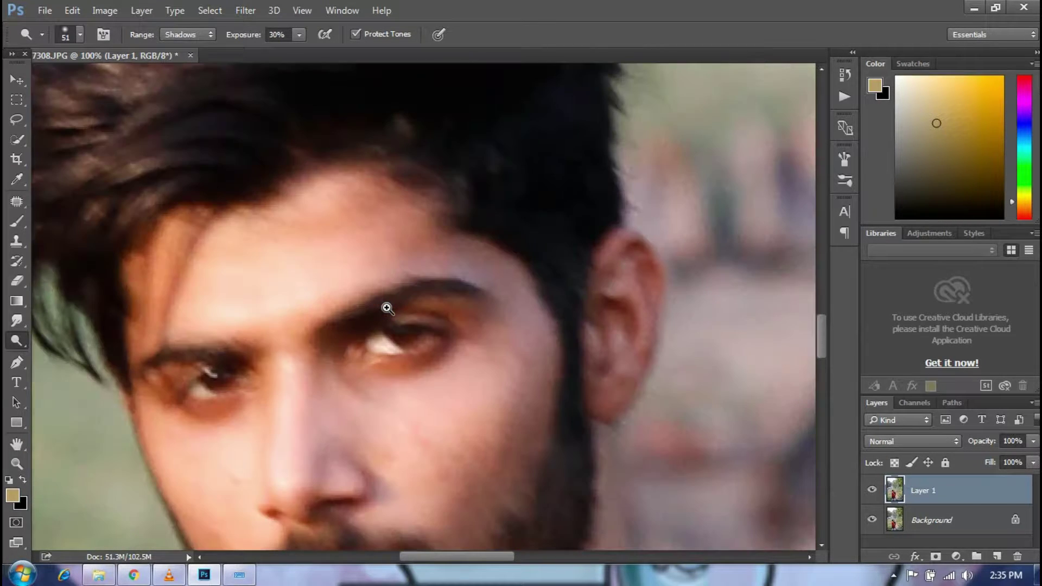
pyautogui.scroll(-3, 387, 308)
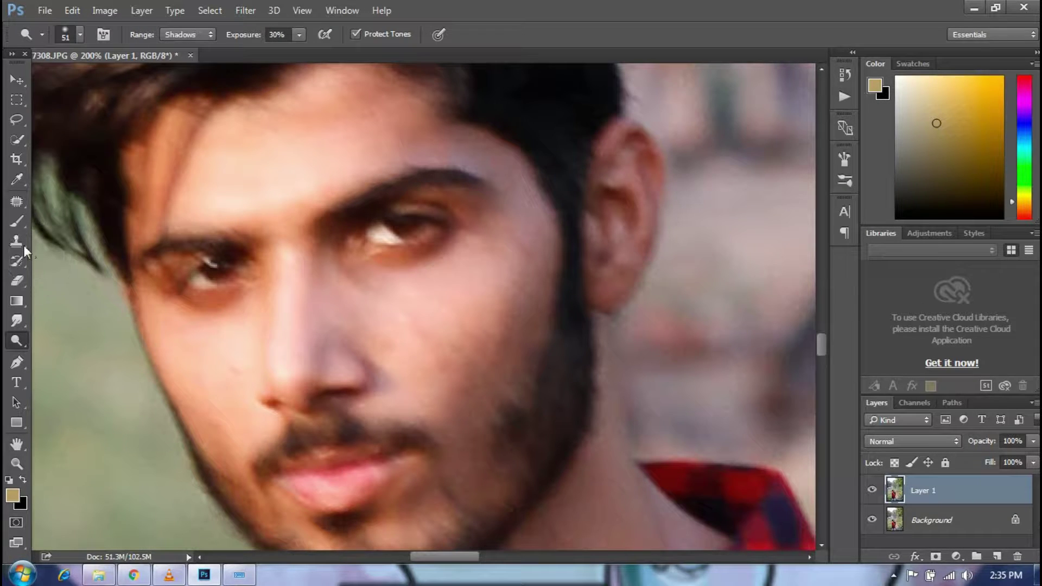
pyautogui.click(16, 223)
pyautogui.click(55, 262)
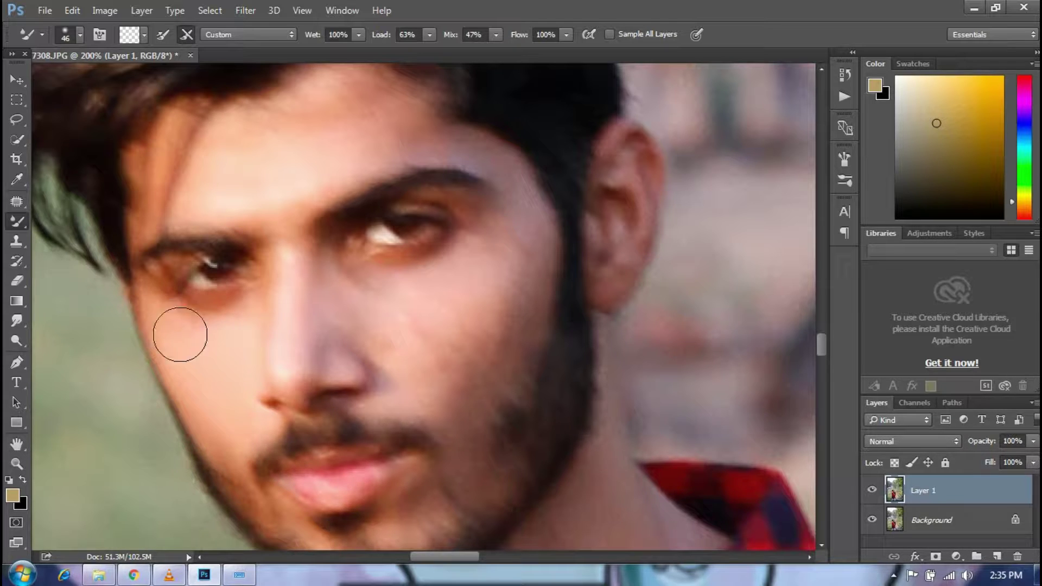
pyautogui.moveTo(290, 347)
pyautogui.mouseDown()
pyautogui.moveTo(296, 285)
pyautogui.moveTo(311, 344)
pyautogui.moveTo(334, 356)
pyautogui.moveTo(371, 331)
pyautogui.moveTo(353, 314)
pyautogui.moveTo(368, 301)
pyautogui.moveTo(413, 310)
pyautogui.moveTo(408, 352)
pyautogui.moveTo(396, 347)
pyautogui.moveTo(429, 385)
pyautogui.moveTo(454, 387)
pyautogui.moveTo(463, 355)
pyautogui.moveTo(425, 359)
pyautogui.moveTo(432, 325)
pyautogui.moveTo(414, 330)
pyautogui.moveTo(432, 309)
pyautogui.moveTo(476, 306)
pyautogui.moveTo(481, 277)
pyautogui.moveTo(492, 325)
pyautogui.moveTo(474, 359)
pyautogui.moveTo(454, 345)
pyautogui.moveTo(465, 347)
pyautogui.moveTo(477, 383)
pyautogui.moveTo(460, 413)
pyautogui.moveTo(507, 372)
pyautogui.moveTo(529, 296)
pyautogui.moveTo(514, 309)
pyautogui.moveTo(531, 275)
pyautogui.moveTo(524, 226)
pyautogui.moveTo(490, 362)
pyautogui.moveTo(472, 386)
pyautogui.moveTo(409, 387)
pyautogui.moveTo(416, 505)
pyautogui.moveTo(407, 520)
pyautogui.moveTo(400, 507)
pyautogui.moveTo(419, 504)
pyautogui.moveTo(461, 447)
pyautogui.mouseUp()
# Smooth the skin of the man's forehead with the Mixer Brush and compare the portrait before and after.
pyautogui.scroll(2, 462, 449)
pyautogui.scroll(1, 462, 449)
pyautogui.moveTo(234, 222)
pyautogui.mouseDown()
pyautogui.moveTo(260, 263)
pyautogui.moveTo(241, 270)
pyautogui.moveTo(235, 242)
pyautogui.moveTo(271, 220)
pyautogui.moveTo(339, 212)
pyautogui.moveTo(358, 196)
pyautogui.moveTo(342, 188)
pyautogui.moveTo(442, 233)
pyautogui.mouseUp()
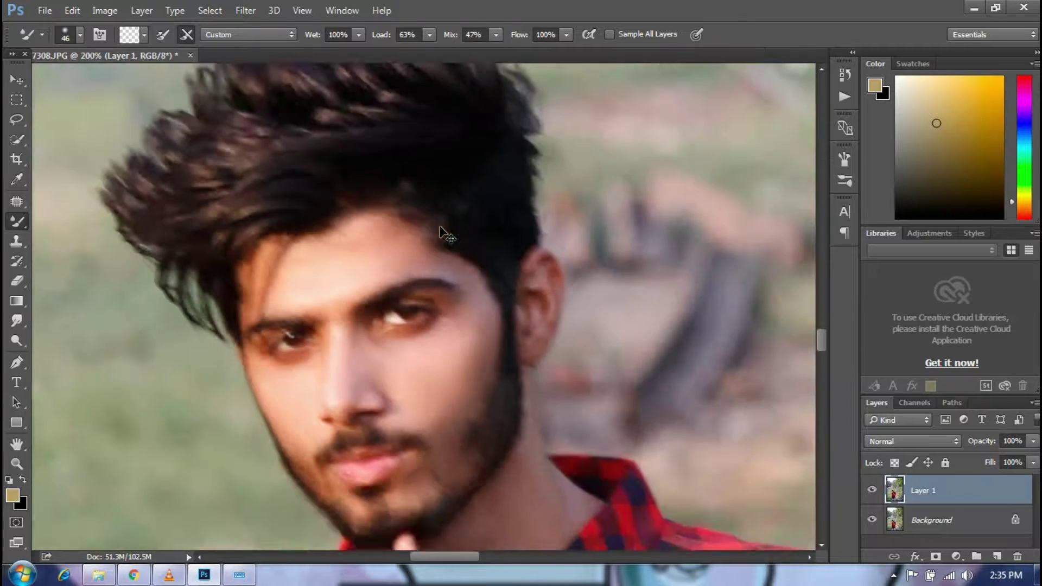
pyautogui.scroll(-4, 441, 231)
pyautogui.scroll(-2, 440, 227)
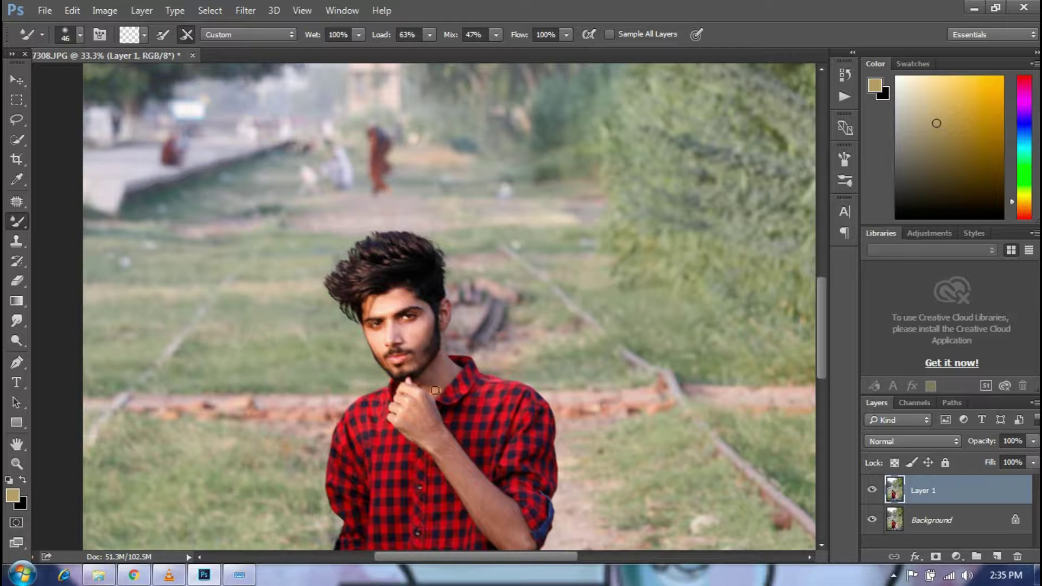
pyautogui.scroll(-4, 435, 390)
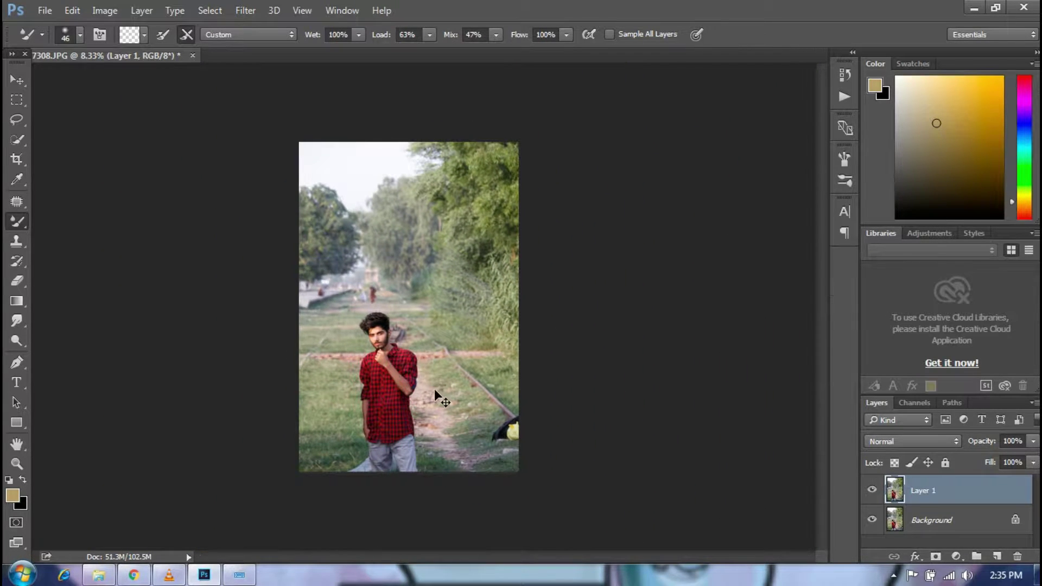
pyautogui.hotkey('ctrl', 'z')
pyautogui.hotkey('ctrl', 'z')
# Start the Camera Raw Filter on the duplicated layer with Highlights at -100 and Vibrance at +84.
pyautogui.click(255, 7)
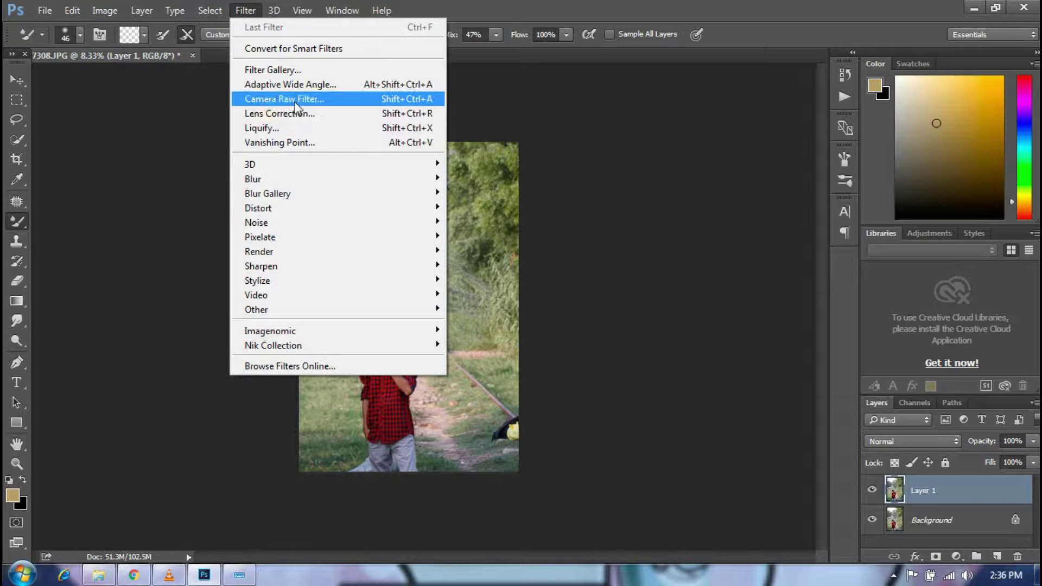
pyautogui.click(294, 99)
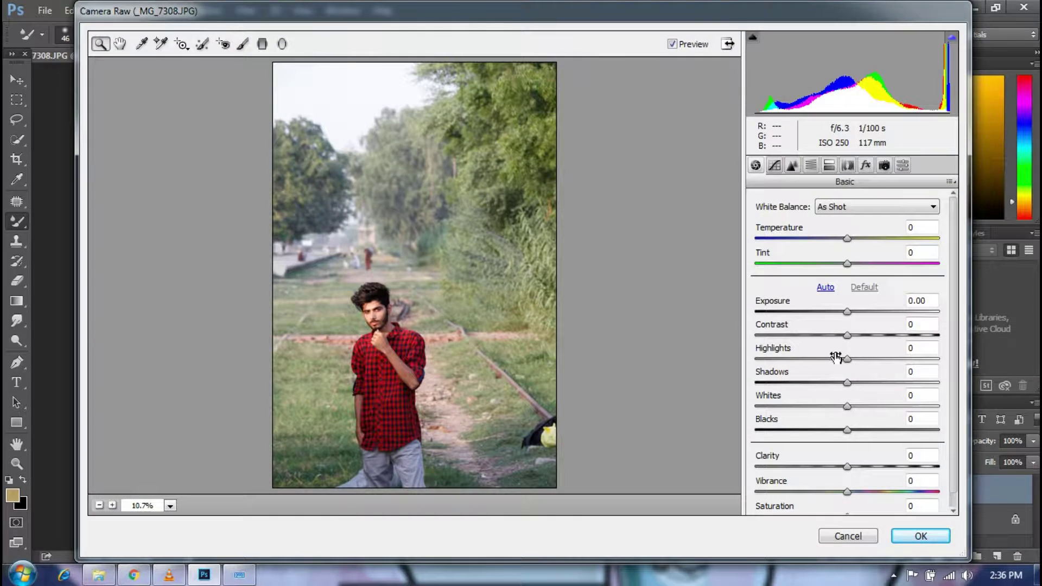
pyautogui.moveTo(836, 357); pyautogui.dragTo(728, 372)
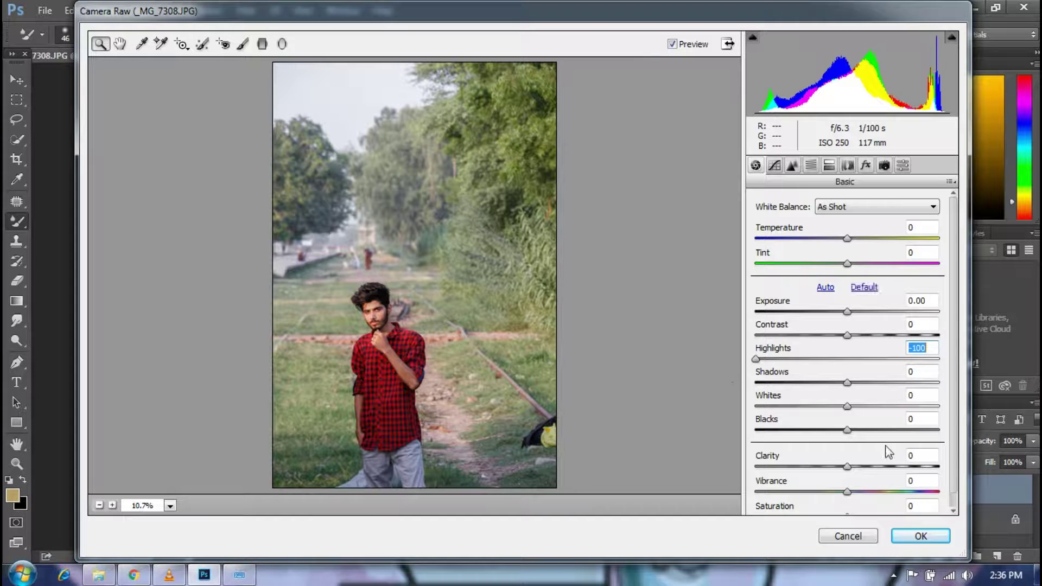
pyautogui.moveTo(847, 492); pyautogui.dragTo(926, 495)
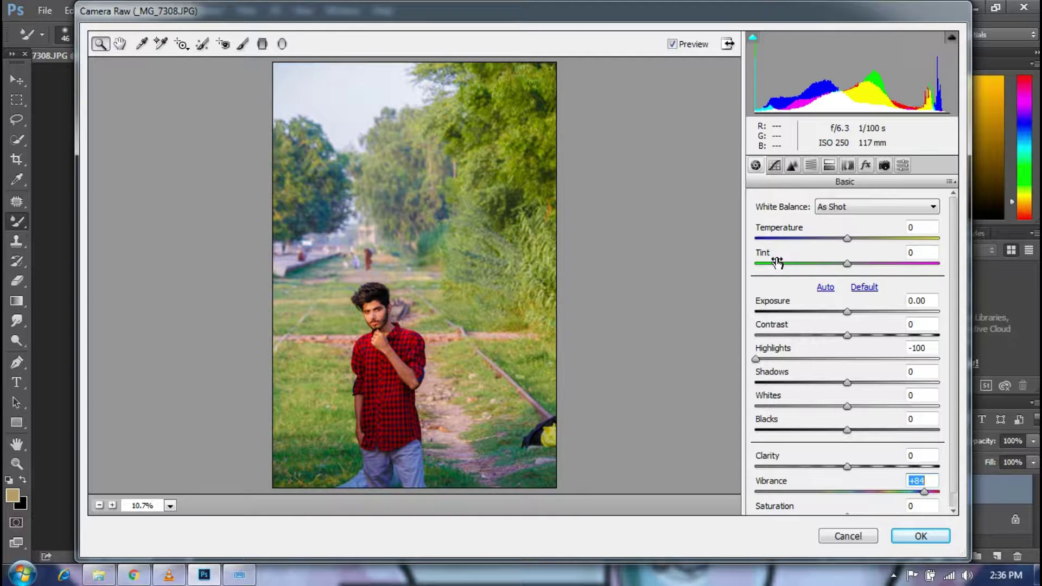
# Raise the HSL saturation of the Greens to +94 and the Yellows to +70.
pyautogui.click(811, 165)
pyautogui.click(797, 226)
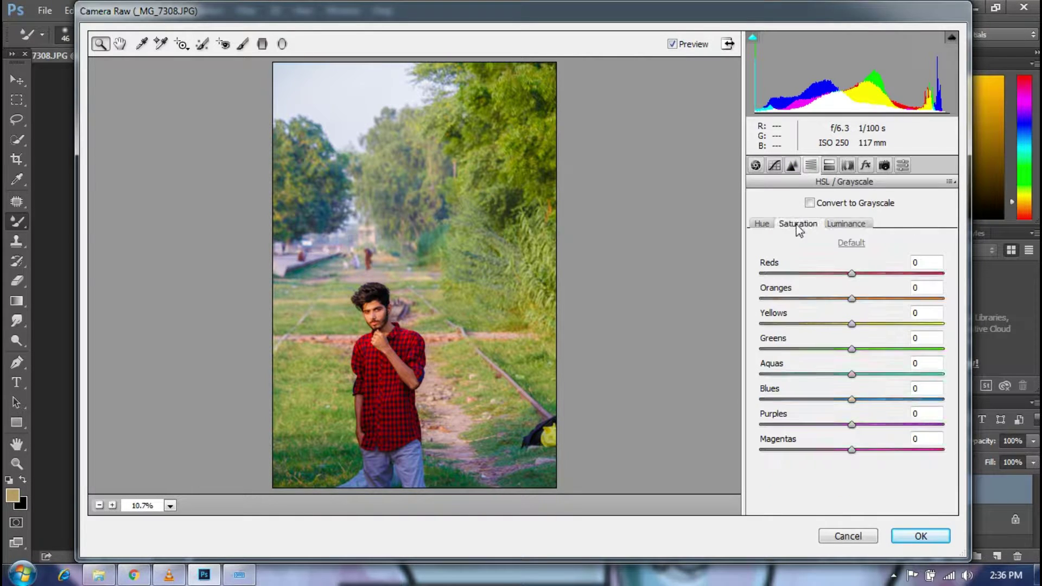
pyautogui.moveTo(853, 350); pyautogui.dragTo(944, 353)
pyautogui.moveTo(851, 324); pyautogui.dragTo(917, 324)
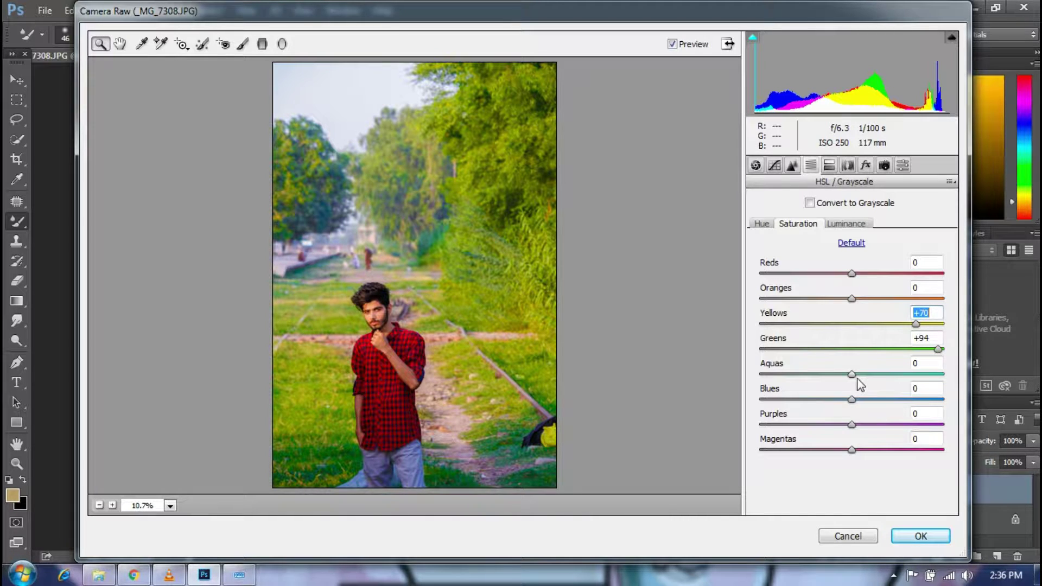
# Shift the HSL hue of the Greens to -100, the Yellows to -32 and the Blues to -8.
pyautogui.click(763, 225)
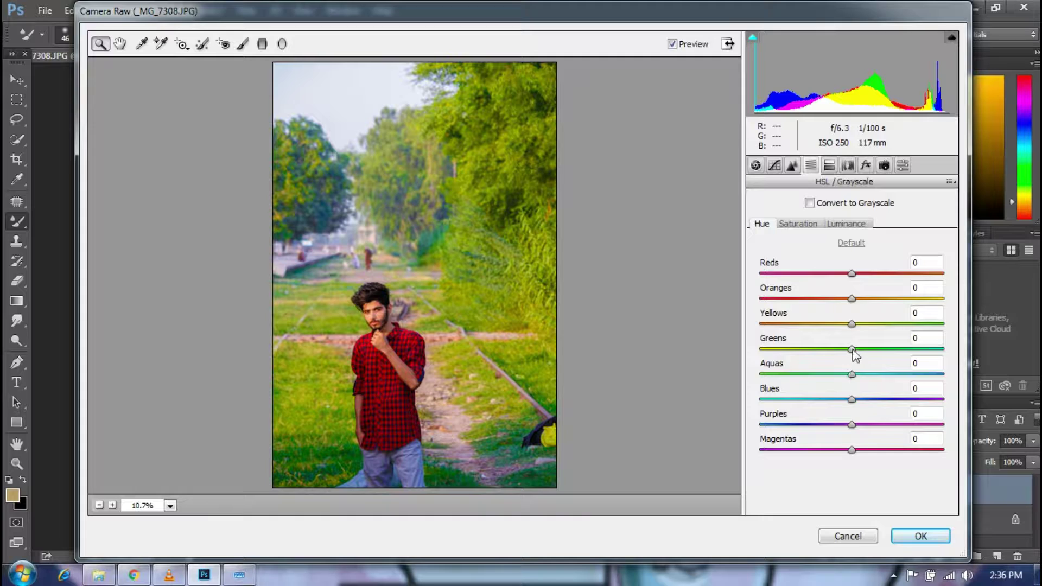
pyautogui.moveTo(852, 350); pyautogui.dragTo(727, 360)
pyautogui.moveTo(852, 324); pyautogui.dragTo(823, 325)
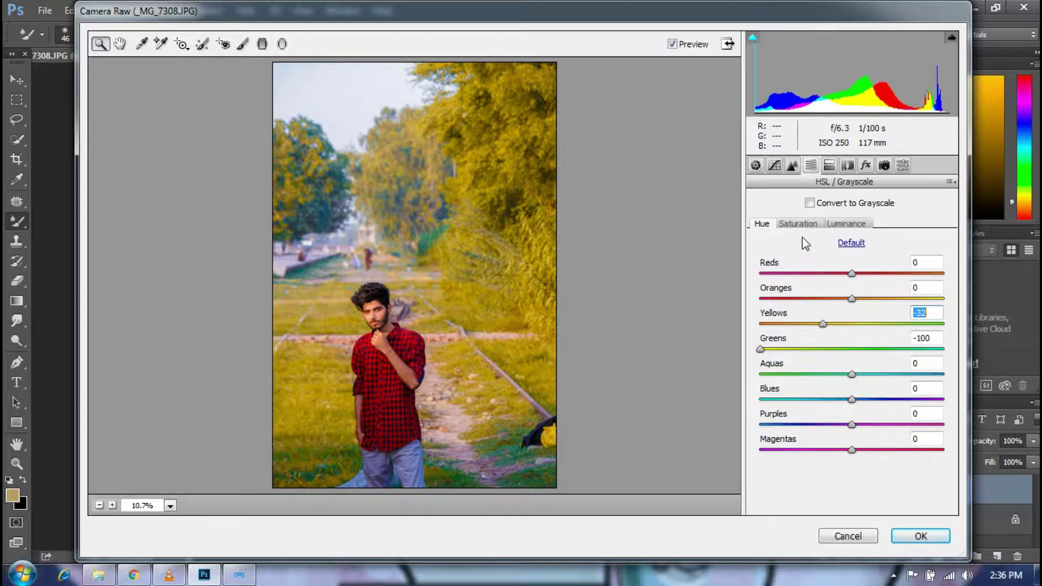
pyautogui.moveTo(859, 402)
pyautogui.mouseDown()
pyautogui.moveTo(821, 404)
pyautogui.moveTo(845, 404)
pyautogui.mouseUp()
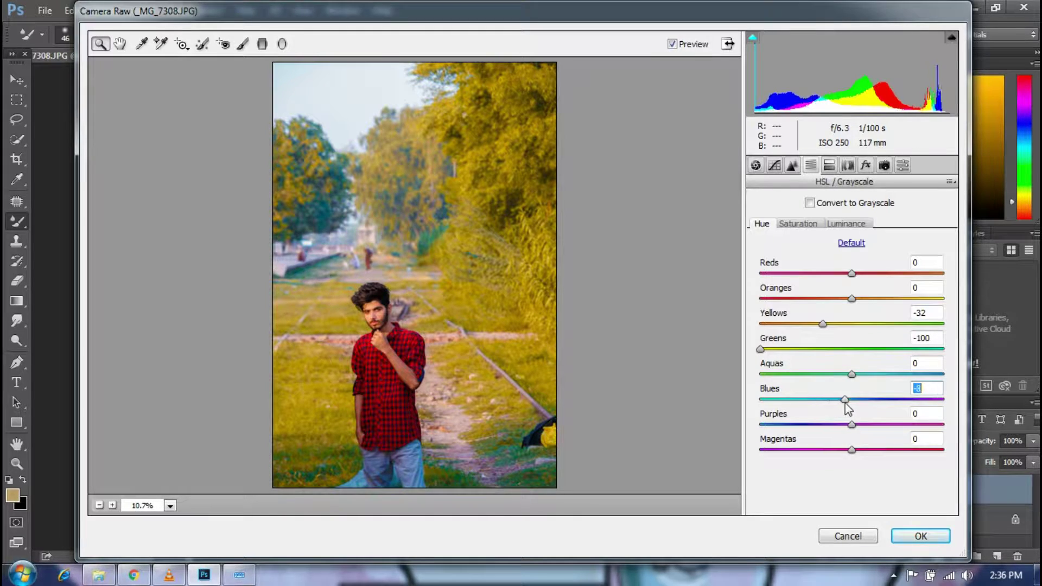
# Set the HSL saturation of the Blues to -100, the Yellows to +100 and the Oranges to -52.
pyautogui.click(801, 226)
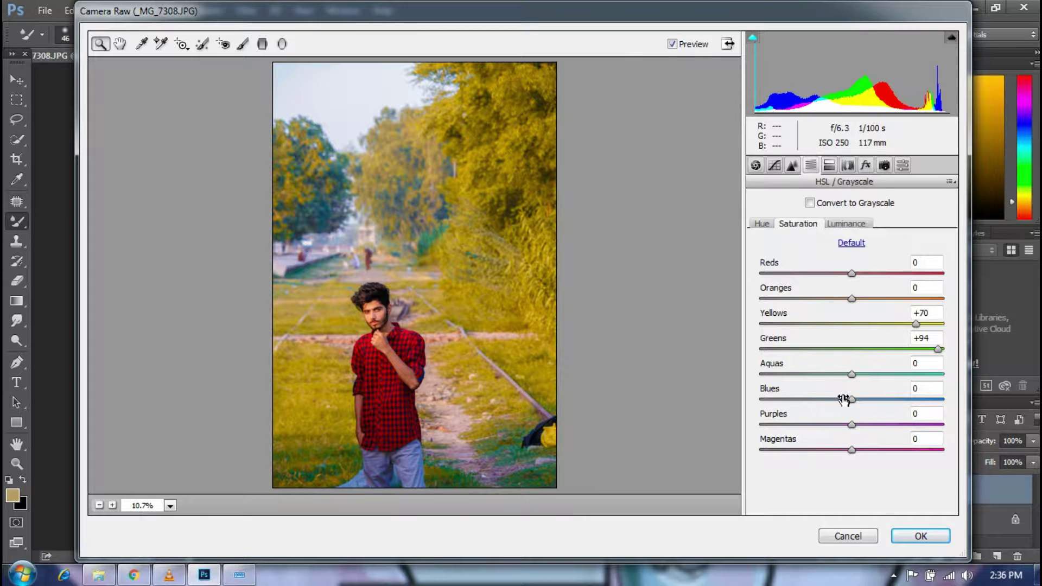
pyautogui.moveTo(851, 400); pyautogui.dragTo(725, 403)
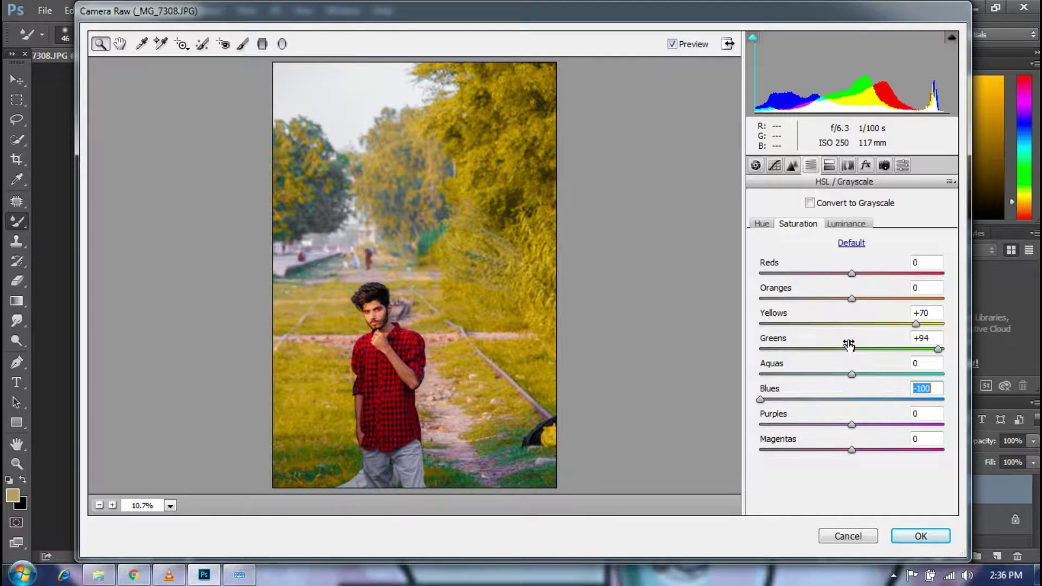
pyautogui.moveTo(915, 325); pyautogui.dragTo(946, 328)
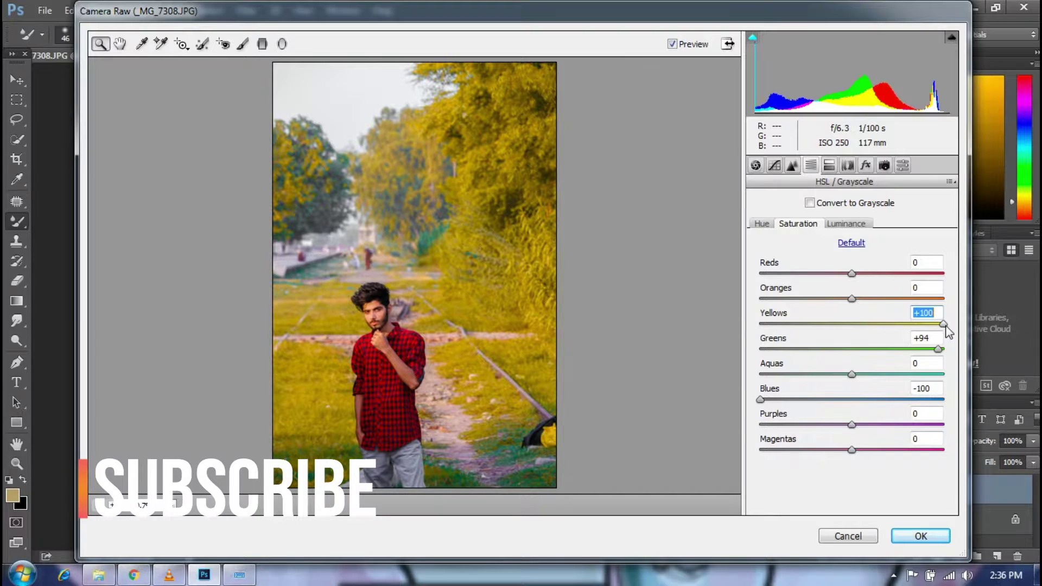
pyautogui.moveTo(852, 300); pyautogui.dragTo(809, 309)
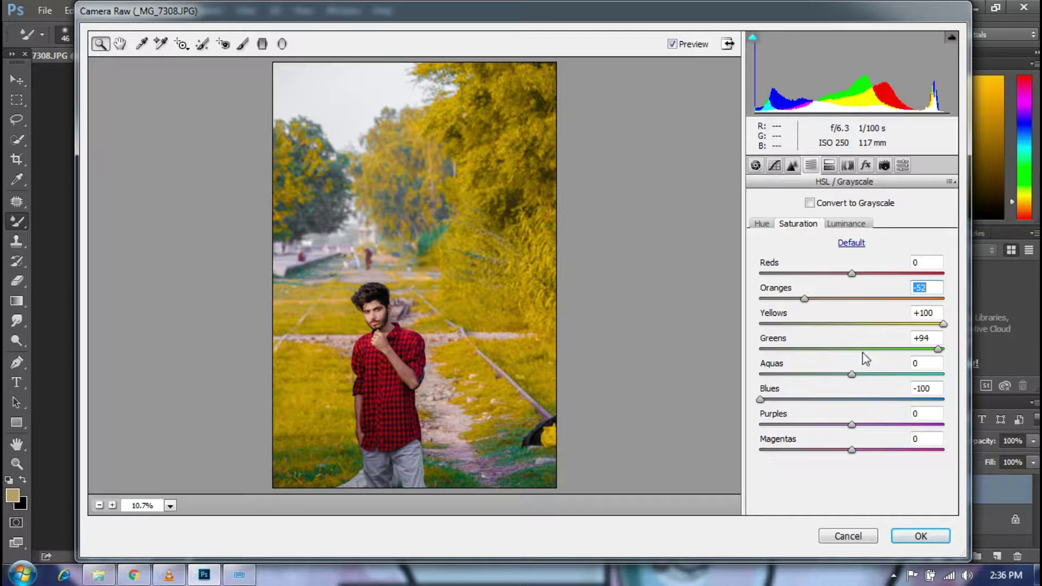
# Set the HSL luminance of the Yellows to +16 and apply the Camera Raw adjustments.
pyautogui.click(850, 224)
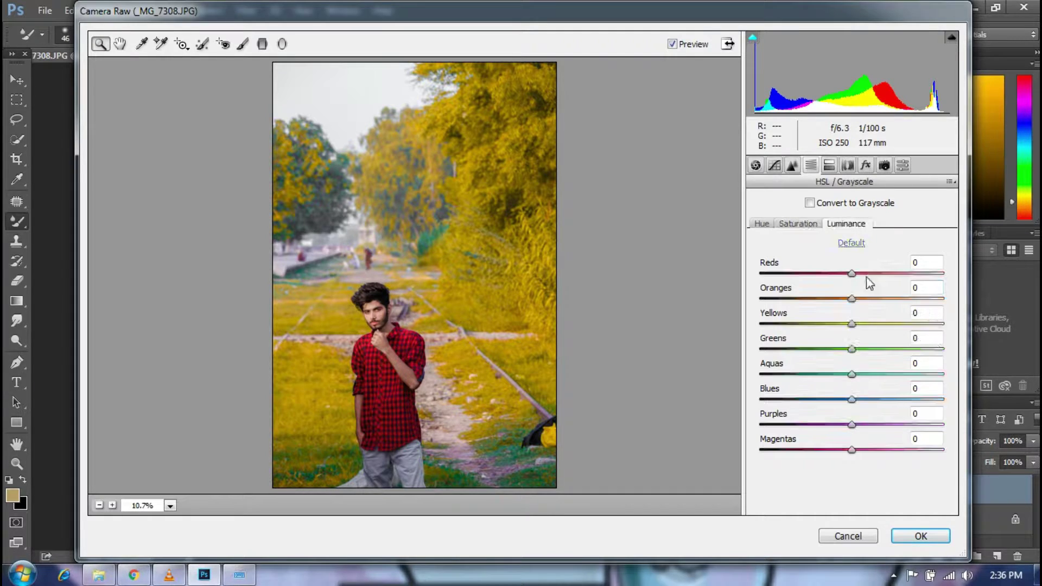
pyautogui.moveTo(851, 326)
pyautogui.mouseDown()
pyautogui.moveTo(843, 331)
pyautogui.moveTo(866, 333)
pyautogui.mouseUp()
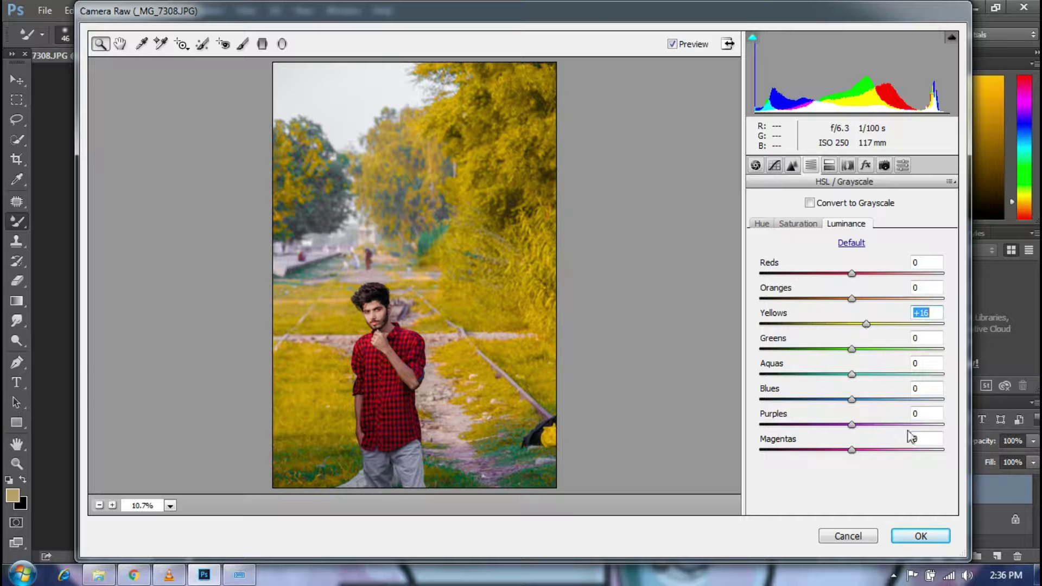
pyautogui.click(920, 536)
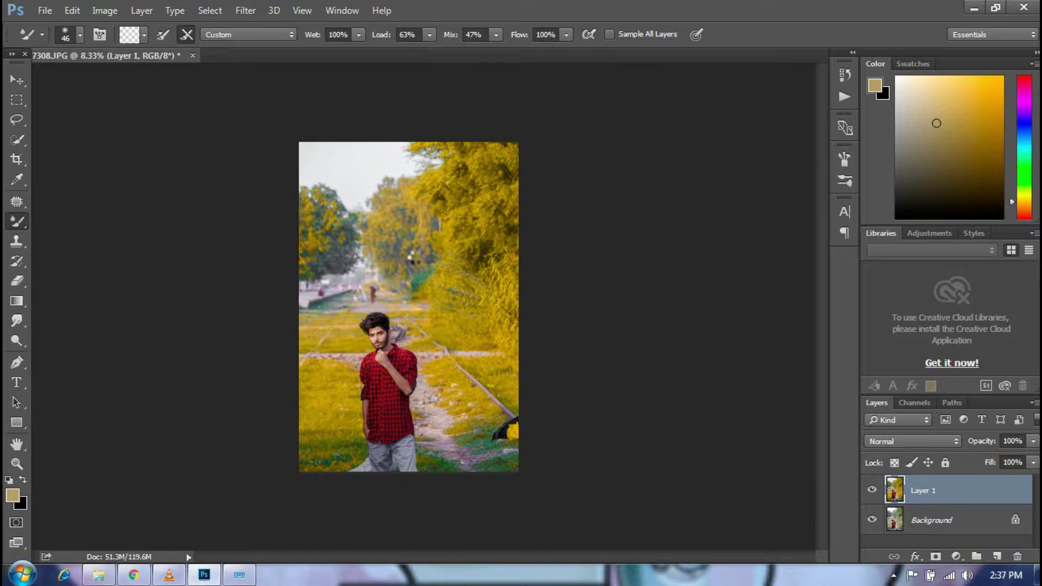
# Select the pale sky with the Magic Wand at tolerance 10, non-contiguous, and copy it to a new layer.
pyautogui.keyDown('ctrl'); pyautogui.click(370, 255); pyautogui.keyUp('ctrl')
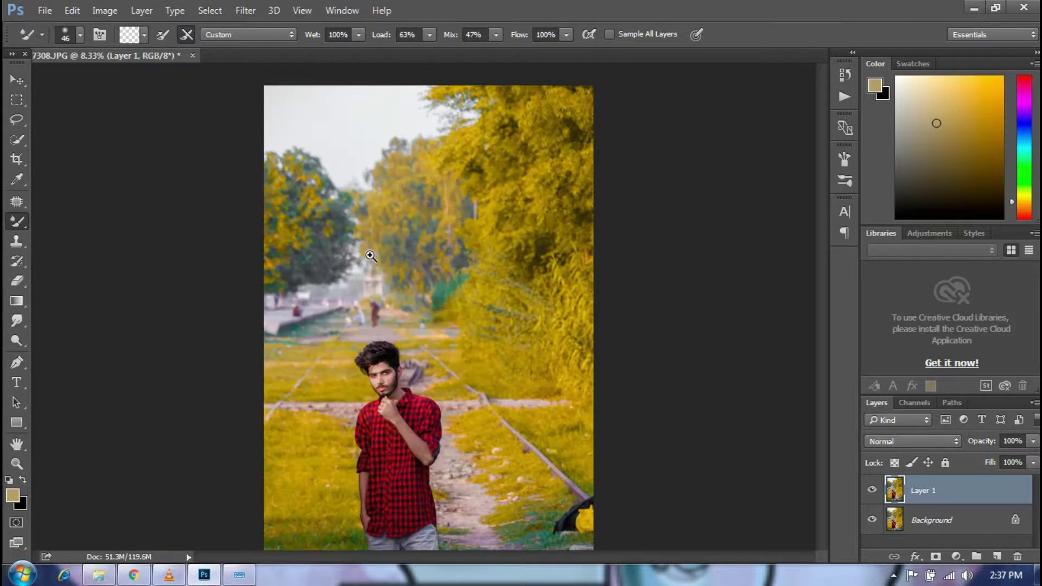
pyautogui.keyDown('ctrl'); pyautogui.click(371, 255); pyautogui.keyUp('ctrl')
pyautogui.click(18, 143)
pyautogui.rightClick(19, 145)
pyautogui.click(74, 154)
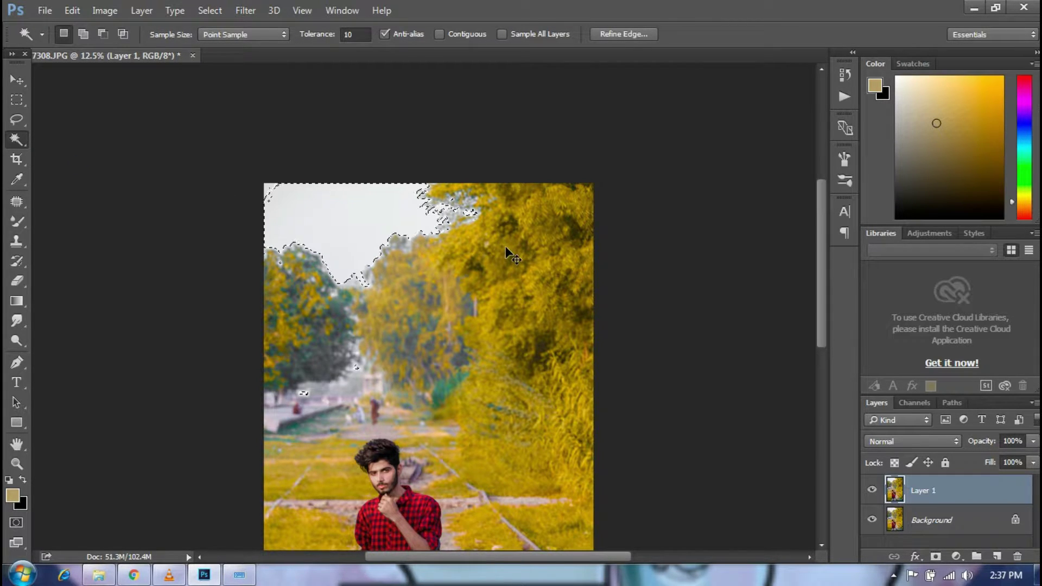
pyautogui.hotkey('ctrl', 'j')
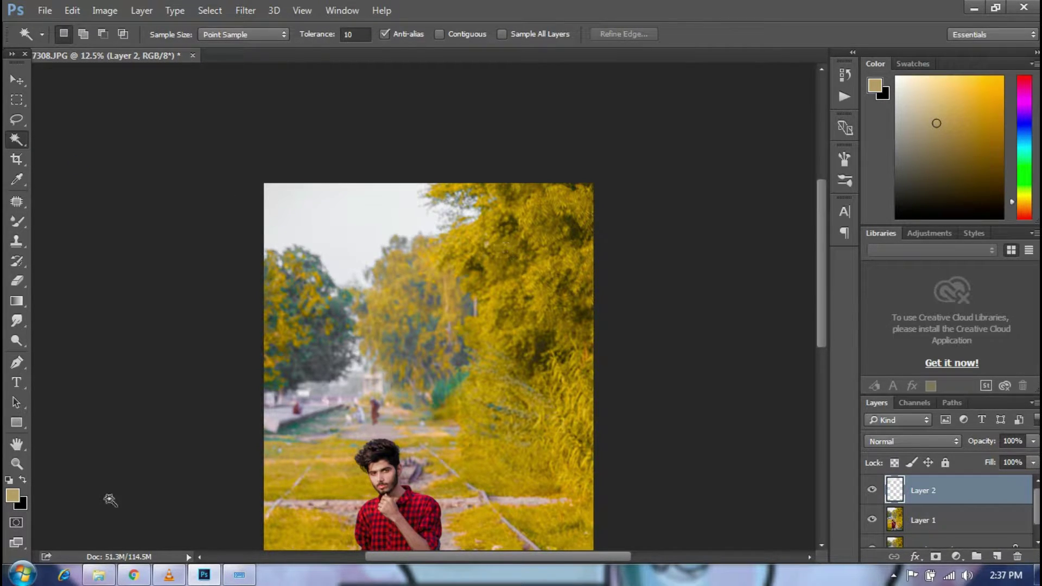
# Place the Beach3 image from the file browser and scale it to about 386% by 377% over the sky.
pyautogui.click(99, 575)
pyautogui.click(263, 121)
pyautogui.moveTo(264, 121); pyautogui.dragTo(672, 310)
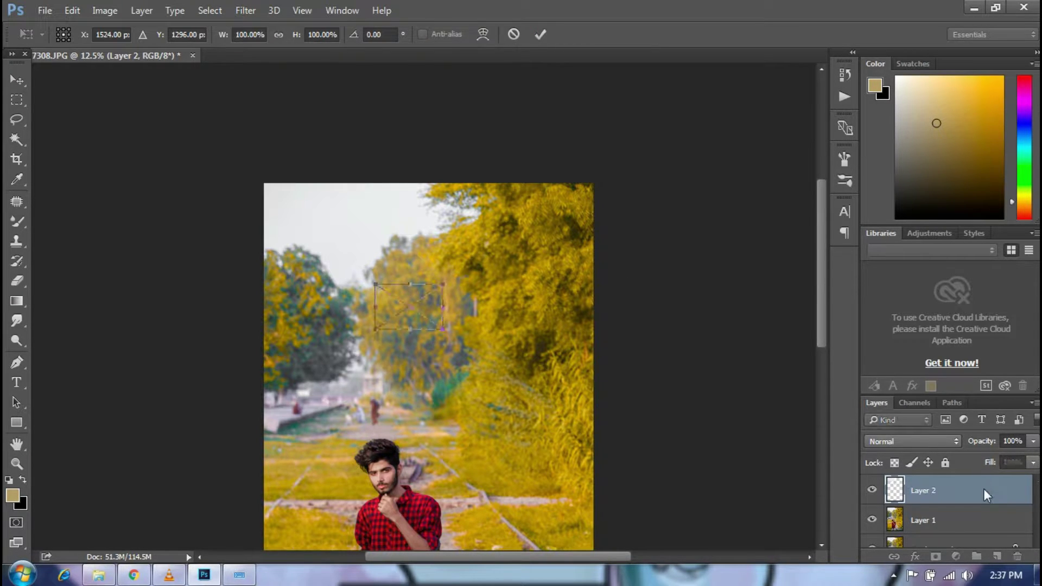
pyautogui.moveTo(371, 282); pyautogui.dragTo(181, 158)
pyautogui.moveTo(376, 250); pyautogui.dragTo(433, 262)
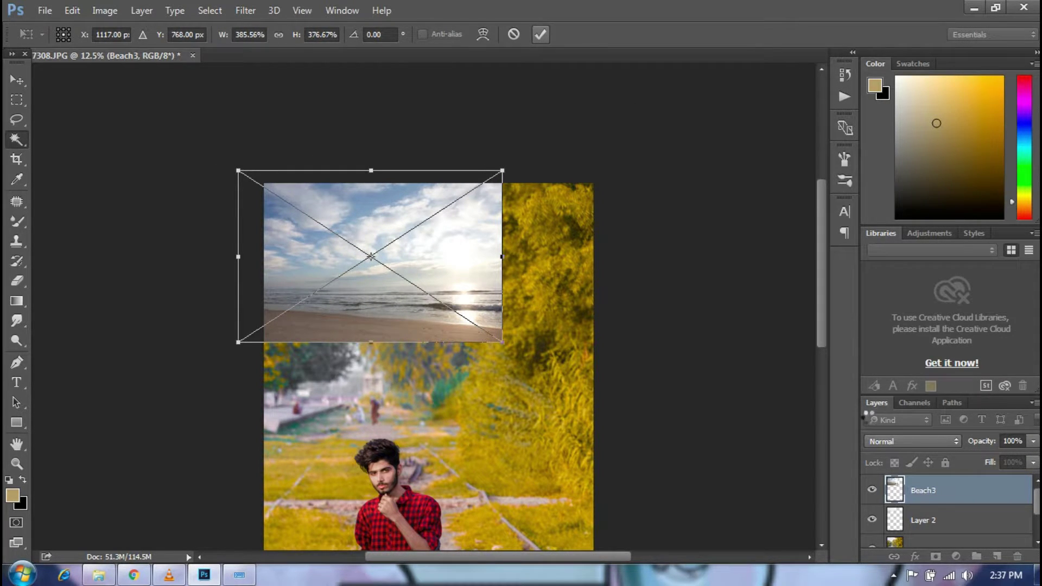
pyautogui.click(540, 35)
# Clip the Beach3 layer to the copied sky layer and enlarge it to about 417% by 433%.
pyautogui.rightClick(953, 491)
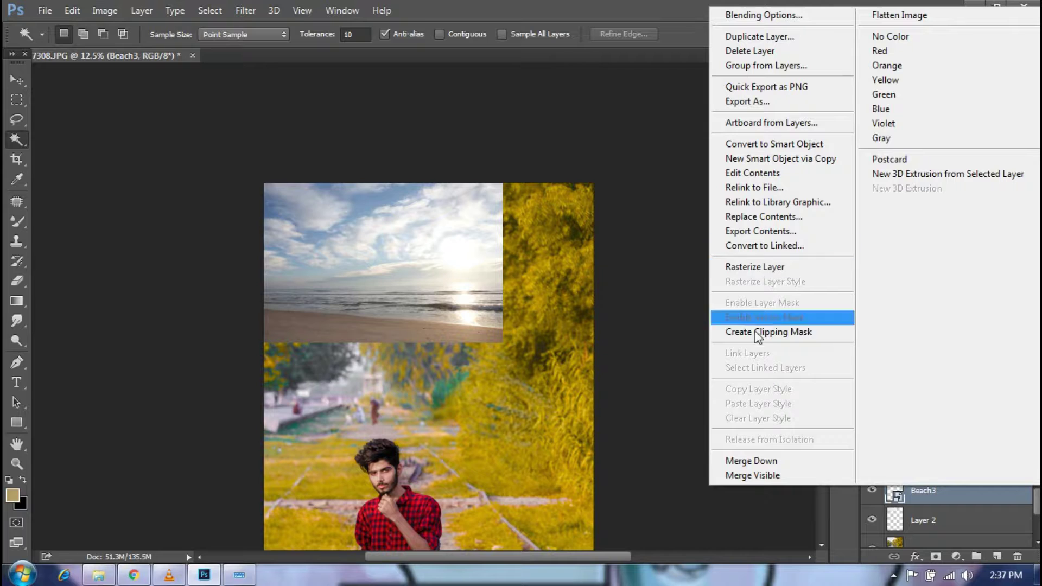
pyautogui.click(838, 333)
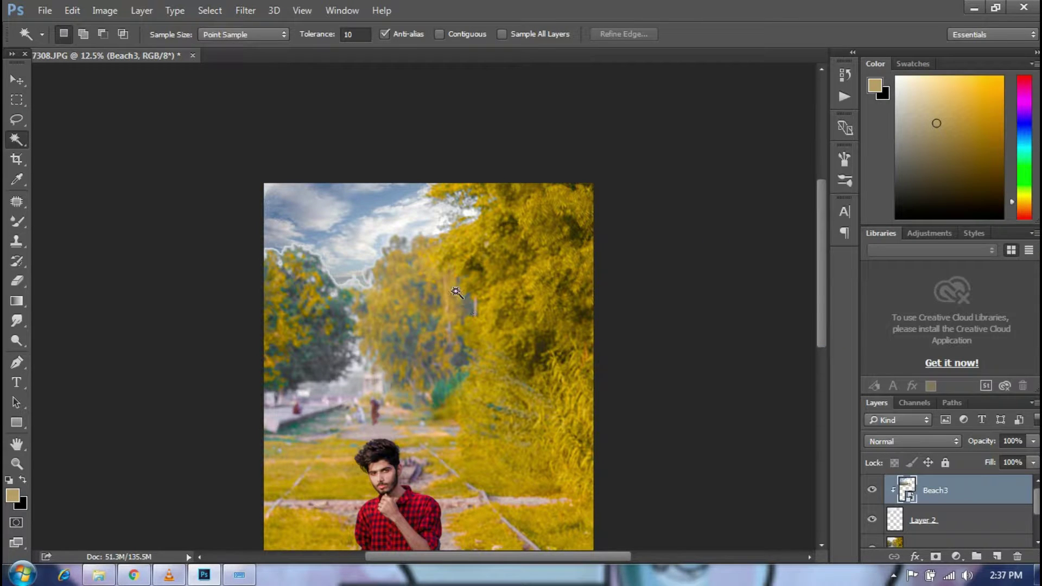
pyautogui.click(11, 70)
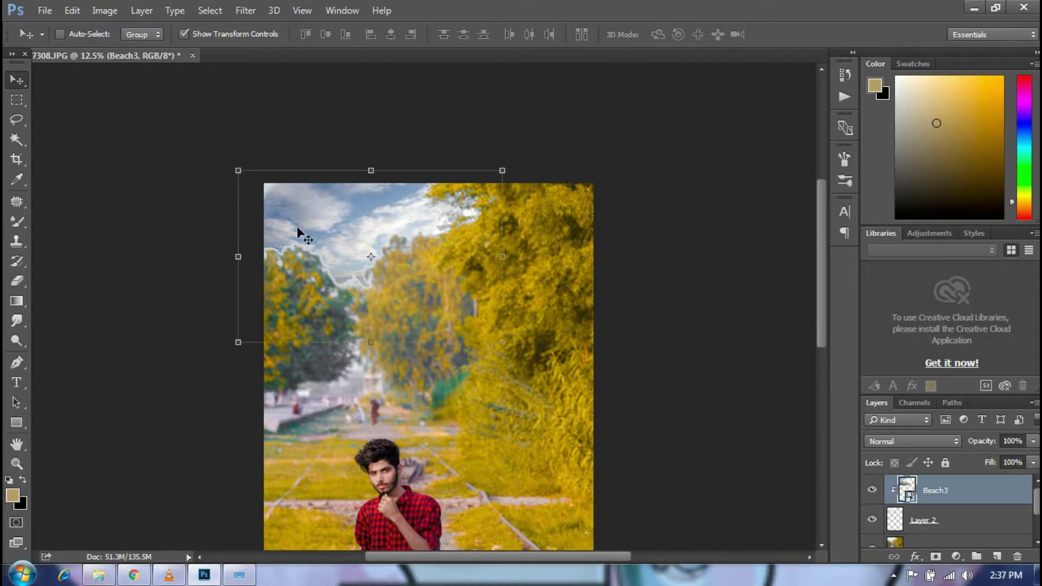
pyautogui.moveTo(502, 345); pyautogui.dragTo(525, 370)
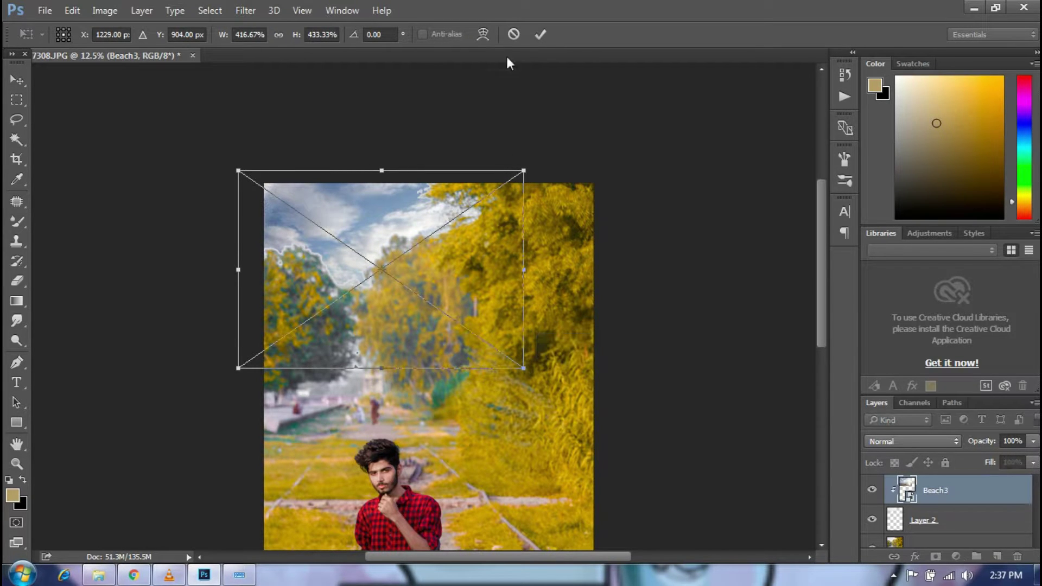
pyautogui.click(542, 35)
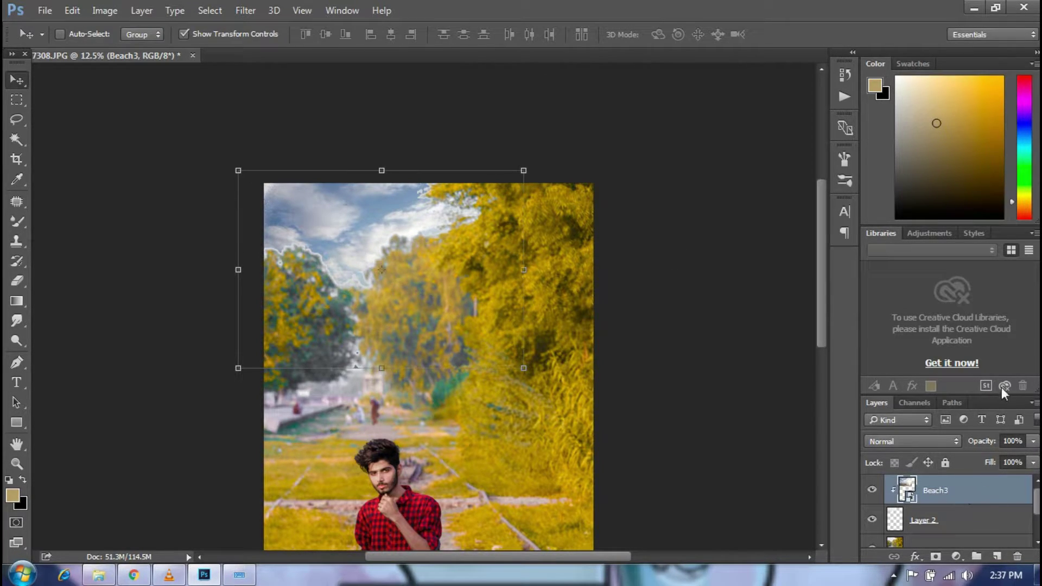
# Lower the Beach3 layer's opacity to 84% and its fill to 89%.
pyautogui.moveTo(993, 437); pyautogui.dragTo(981, 465)
pyautogui.hotkey('ctrl', '-')
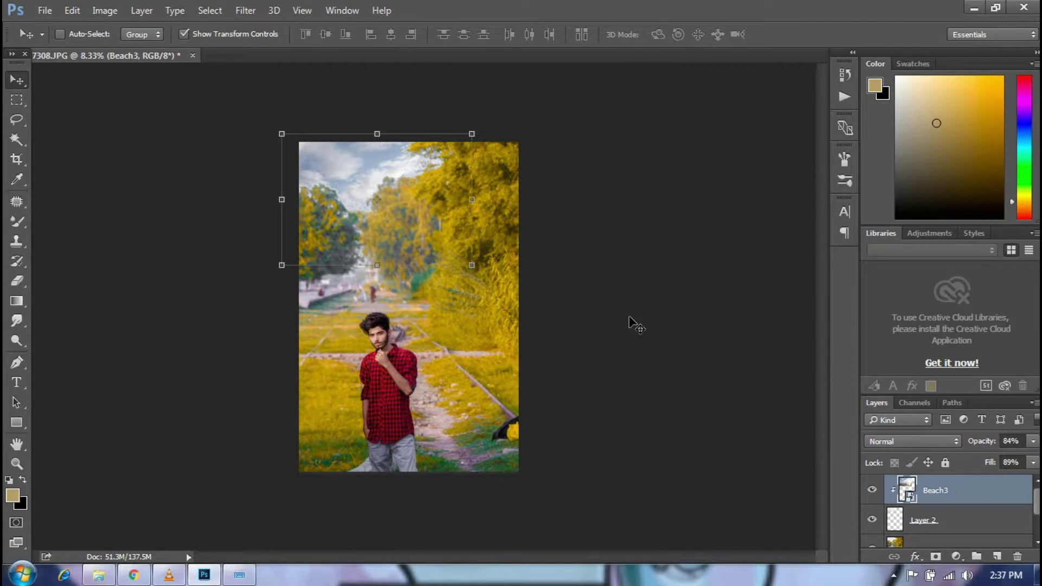
# Merge all visible layers into the background and duplicate the result to a new layer.
pyautogui.rightClick(922, 520)
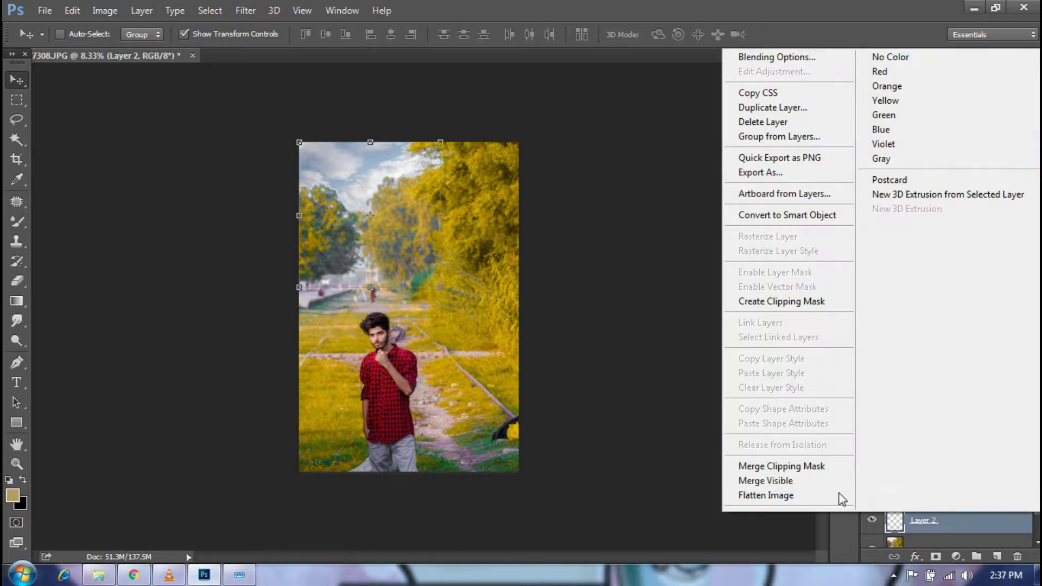
pyautogui.click(798, 482)
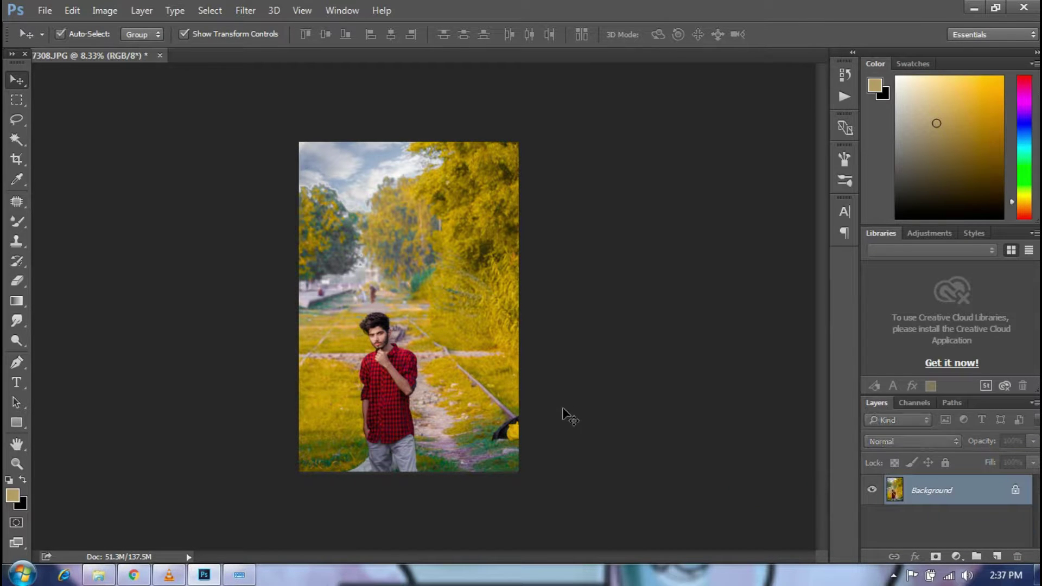
pyautogui.hotkey('ctrl', 'j')
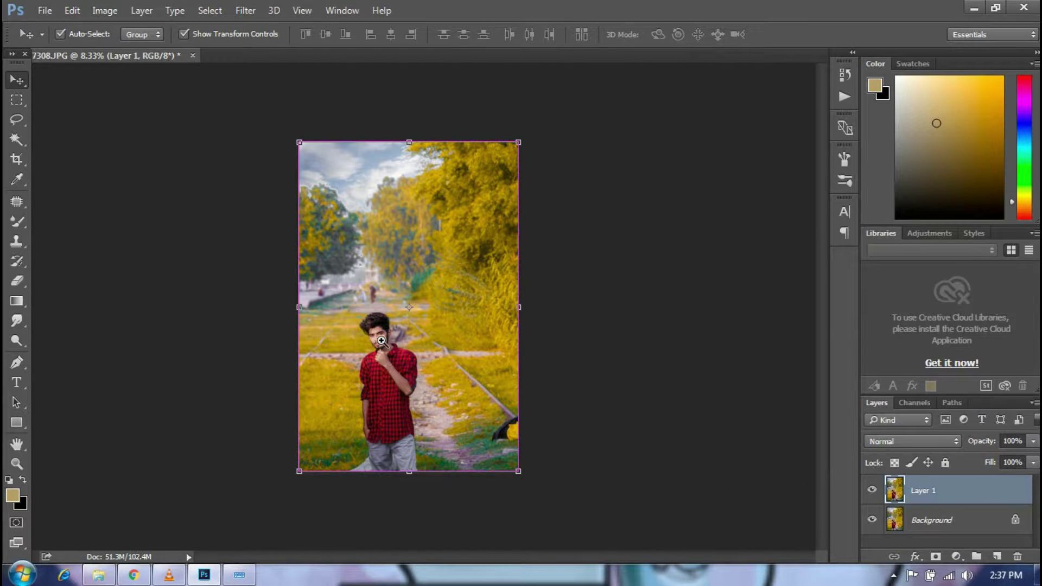
# Start the Camera Raw filter on the duplicated layer and set Highlights to +39 and Whites to +38.
pyautogui.click(379, 402)
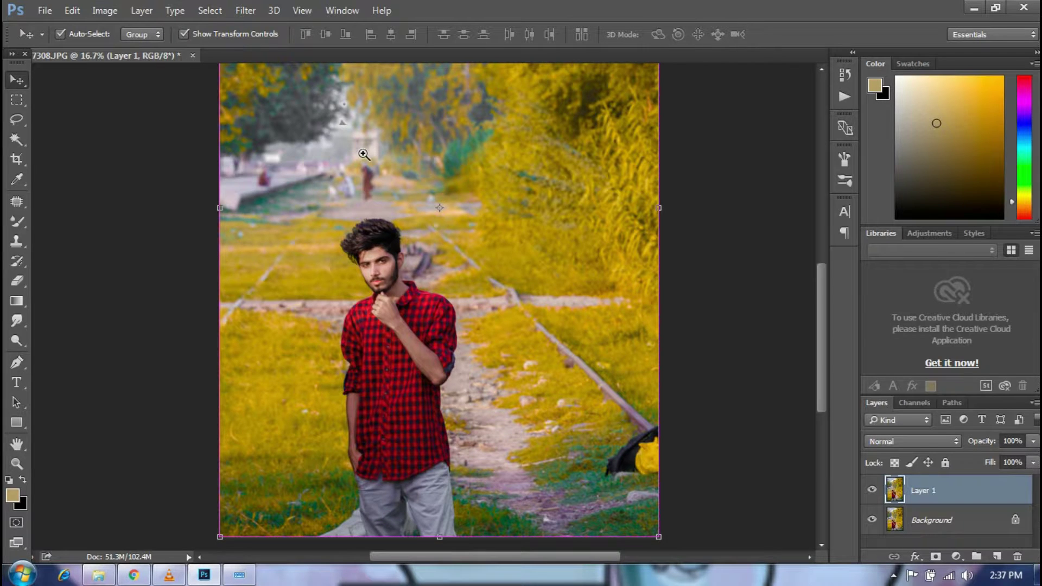
pyautogui.click(249, 12)
pyautogui.click(304, 97)
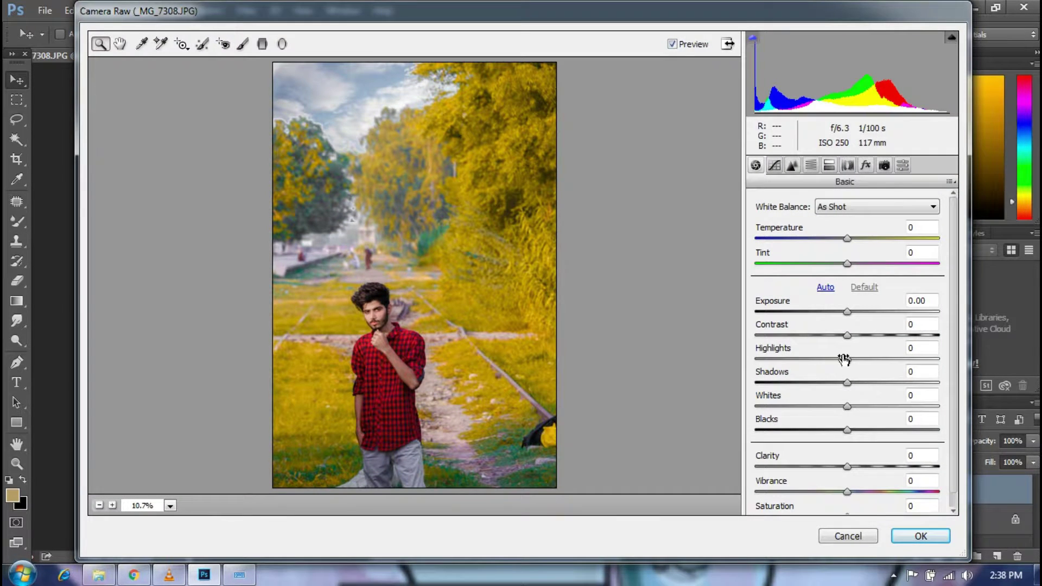
pyautogui.moveTo(844, 359); pyautogui.dragTo(878, 359)
pyautogui.moveTo(847, 406); pyautogui.dragTo(881, 407)
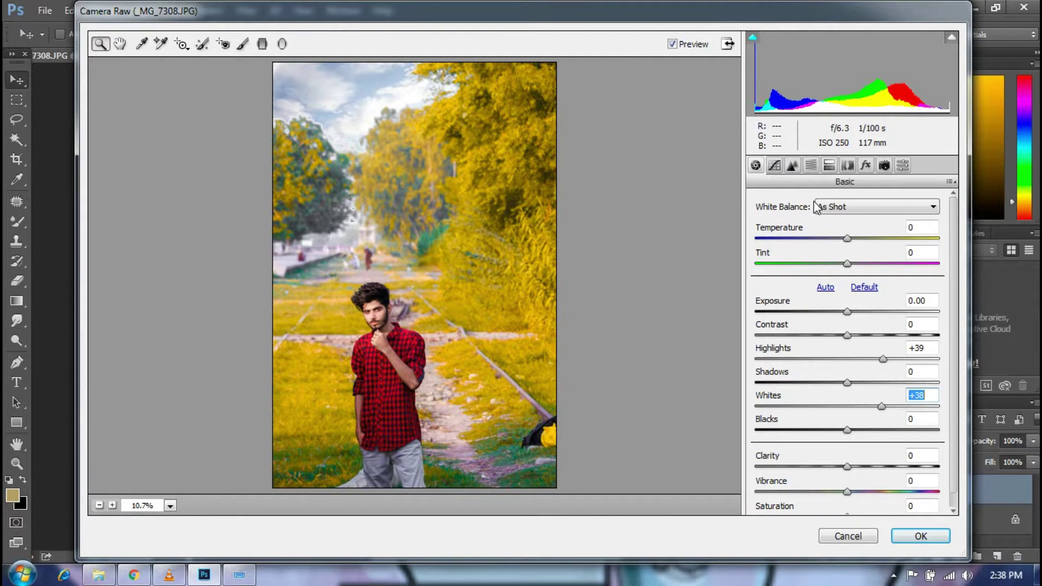
# Adjust the Oranges in the HSL settings to saturation -31 and luminance +17.
pyautogui.click(806, 167)
pyautogui.click(797, 223)
pyautogui.moveTo(851, 299); pyautogui.dragTo(824, 299)
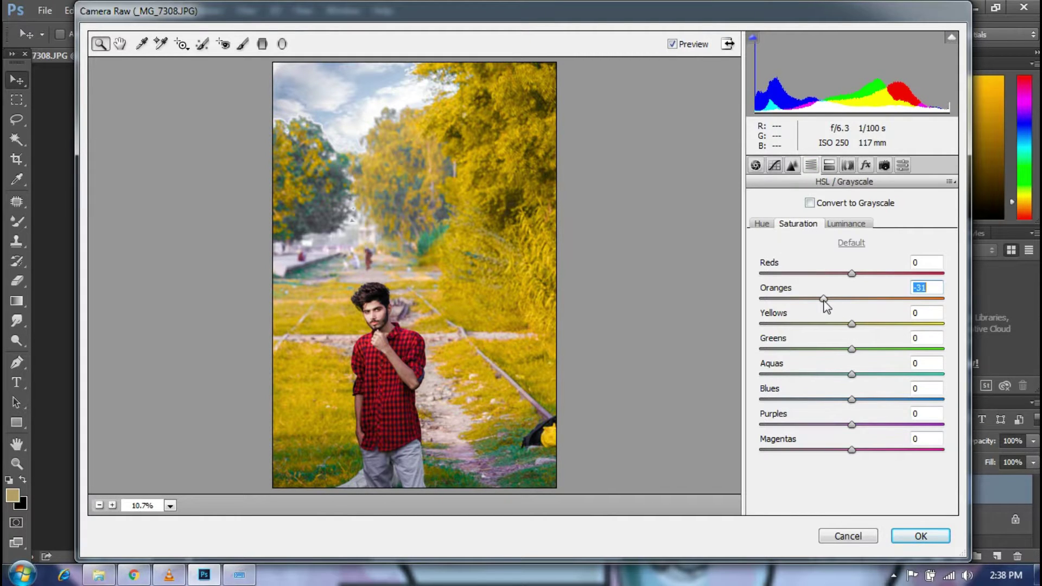
pyautogui.click(834, 223)
pyautogui.moveTo(855, 298); pyautogui.dragTo(872, 298)
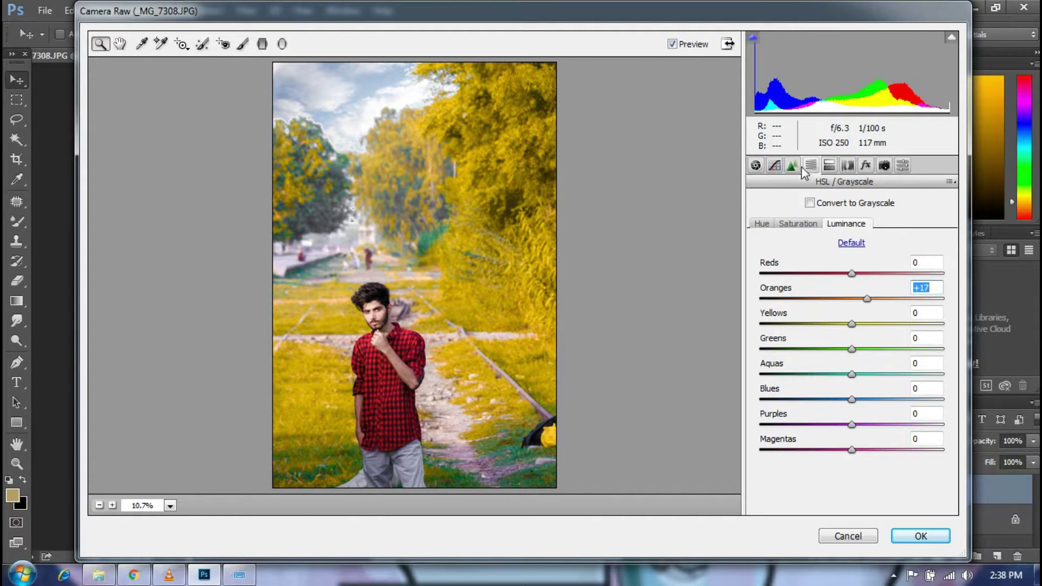
# Apply split toning to the highlights with a hue of about 176 and a saturation of about 5.
pyautogui.click(828, 165)
pyautogui.moveTo(761, 252); pyautogui.dragTo(836, 228)
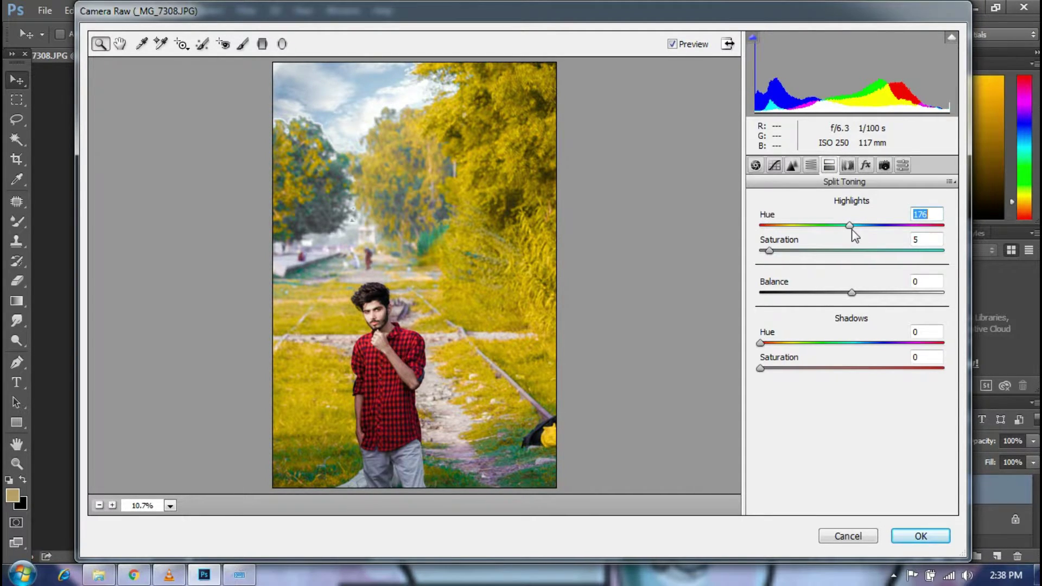
pyautogui.click(771, 251)
# Set the basic Contrast to +17 and Clarity to +8.
pyautogui.click(755, 165)
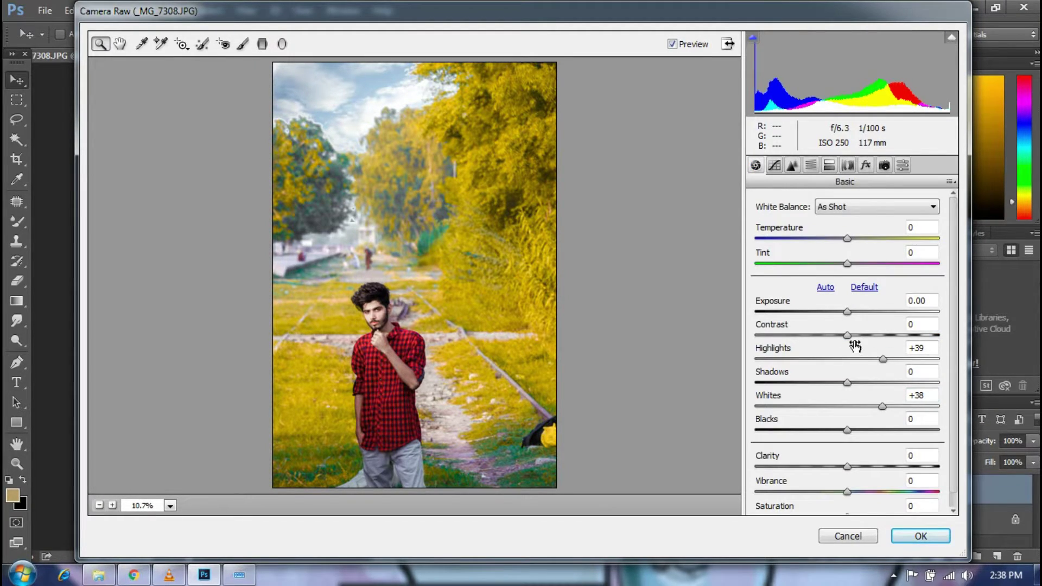
pyautogui.moveTo(854, 340); pyautogui.dragTo(863, 340)
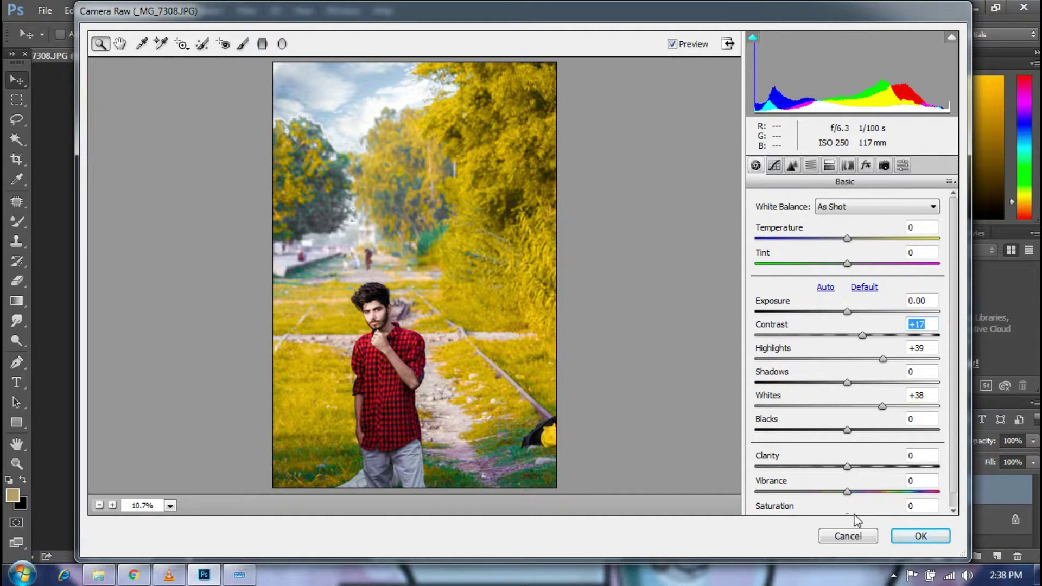
pyautogui.moveTo(848, 467); pyautogui.dragTo(855, 466)
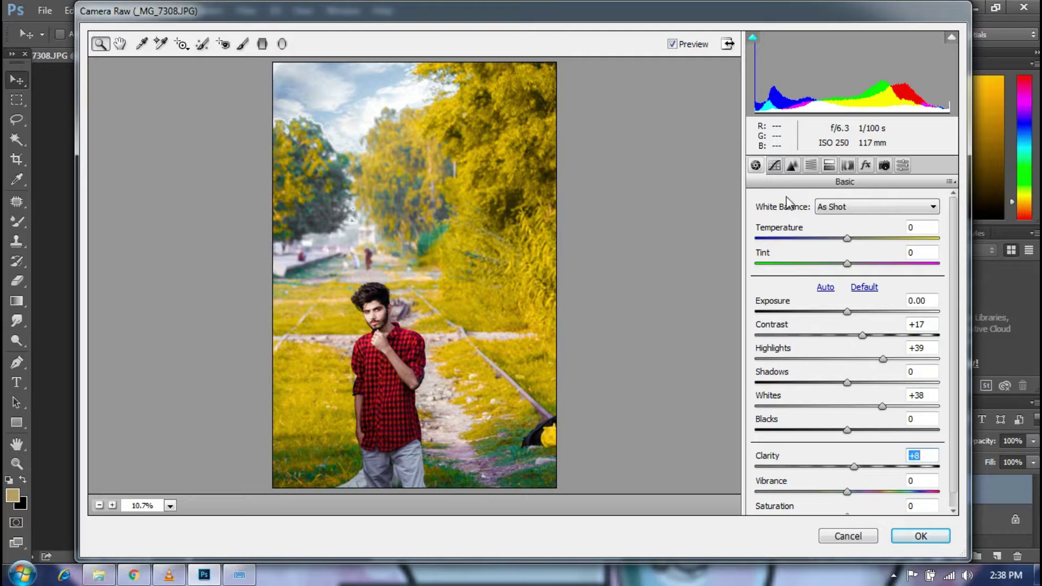
# Set luminance noise reduction to about 10, raise the sharpening amount slightly, and apply the Camera Raw filter.
pyautogui.click(792, 165)
pyautogui.moveTo(757, 353); pyautogui.dragTo(775, 355)
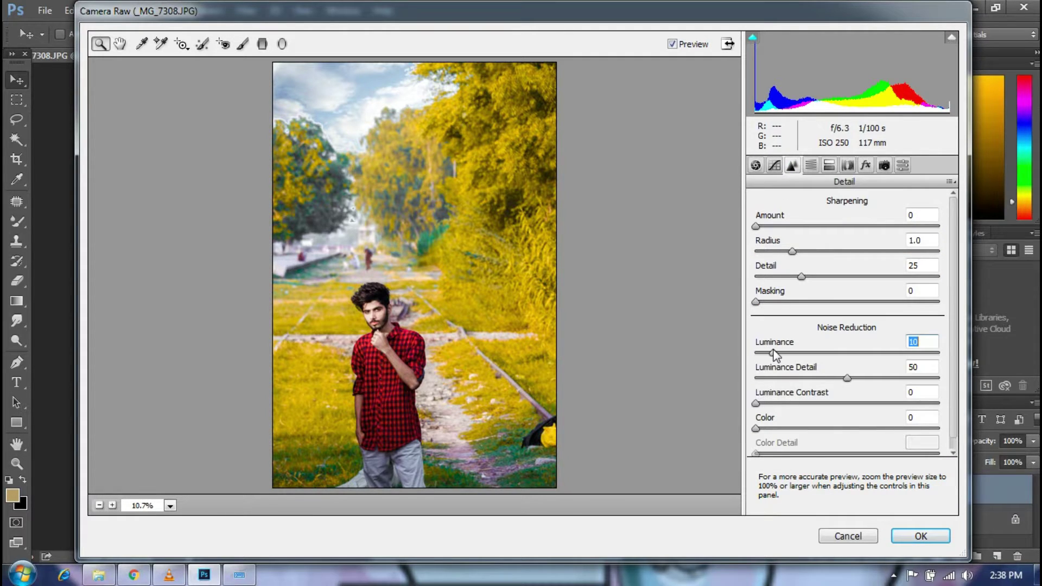
pyautogui.moveTo(755, 225); pyautogui.dragTo(788, 230)
pyautogui.click(917, 537)
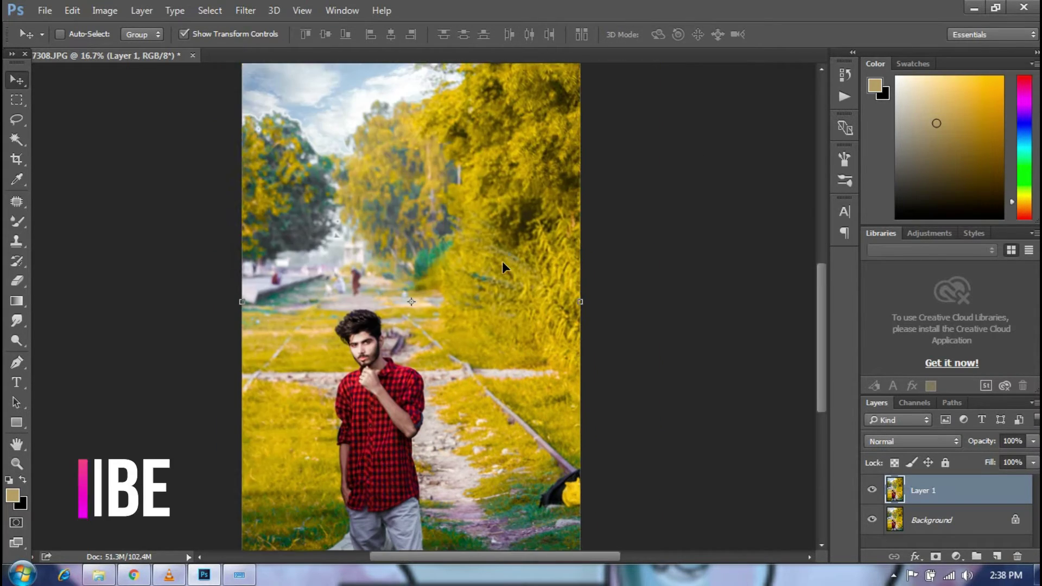
# Add the horizontal text LAYOUT over the trees above the man's head.
pyautogui.hotkey('ctrl', '-')
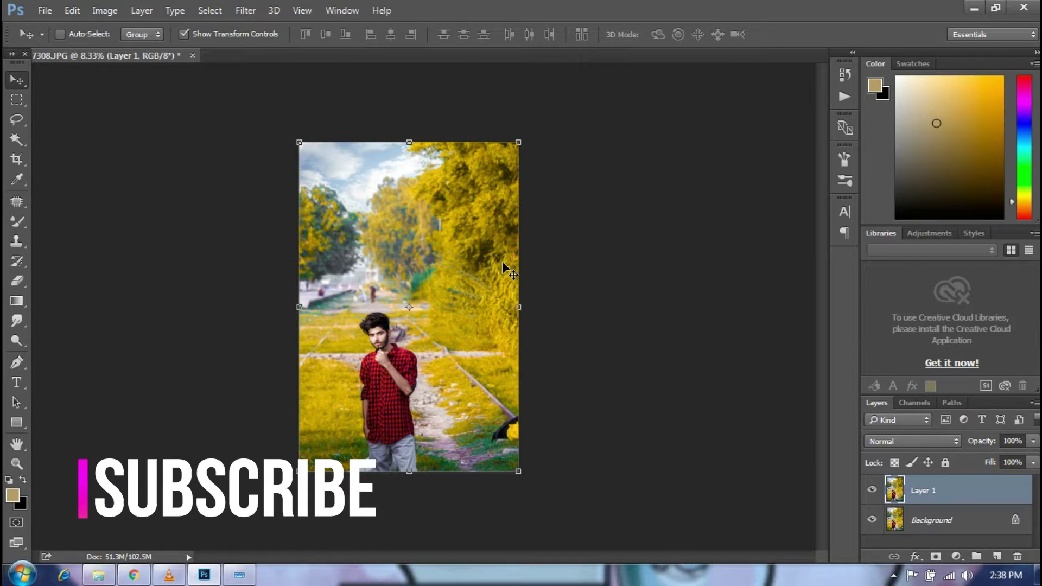
pyautogui.click(18, 384)
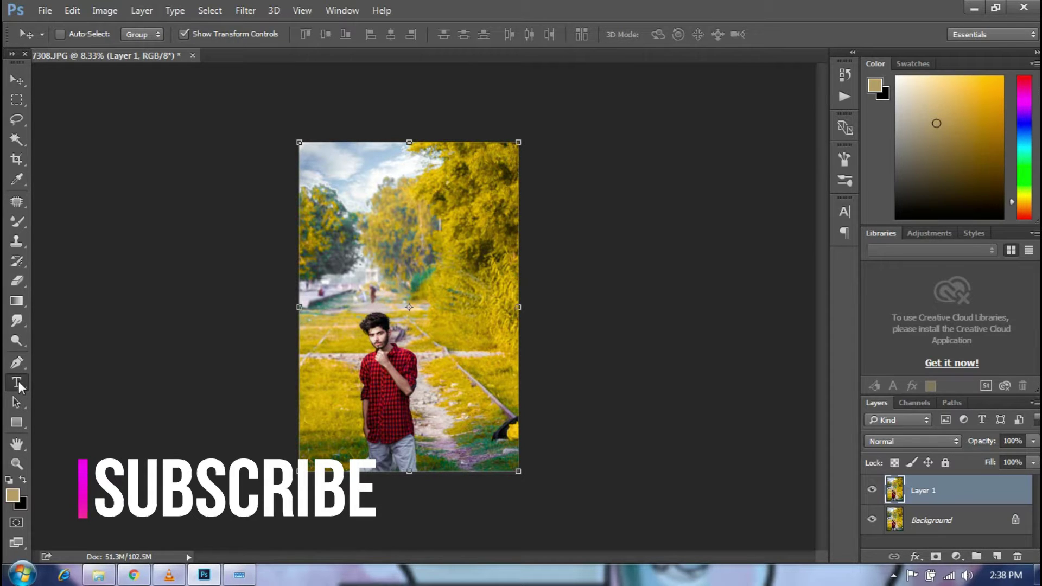
pyautogui.click(18, 383)
pyautogui.click(347, 252)
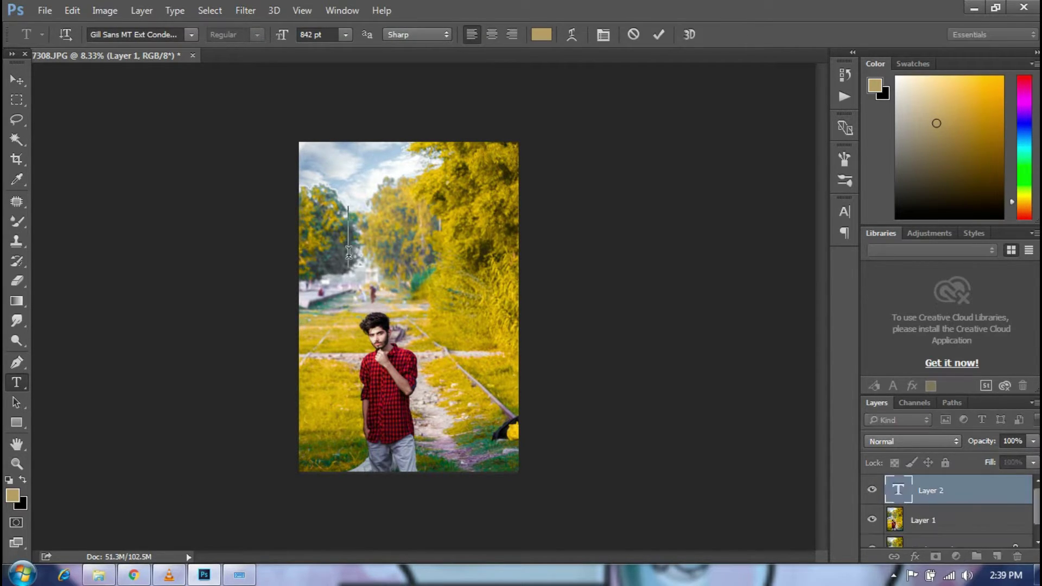
pyautogui.write('RA')
pyautogui.write('YOUT')
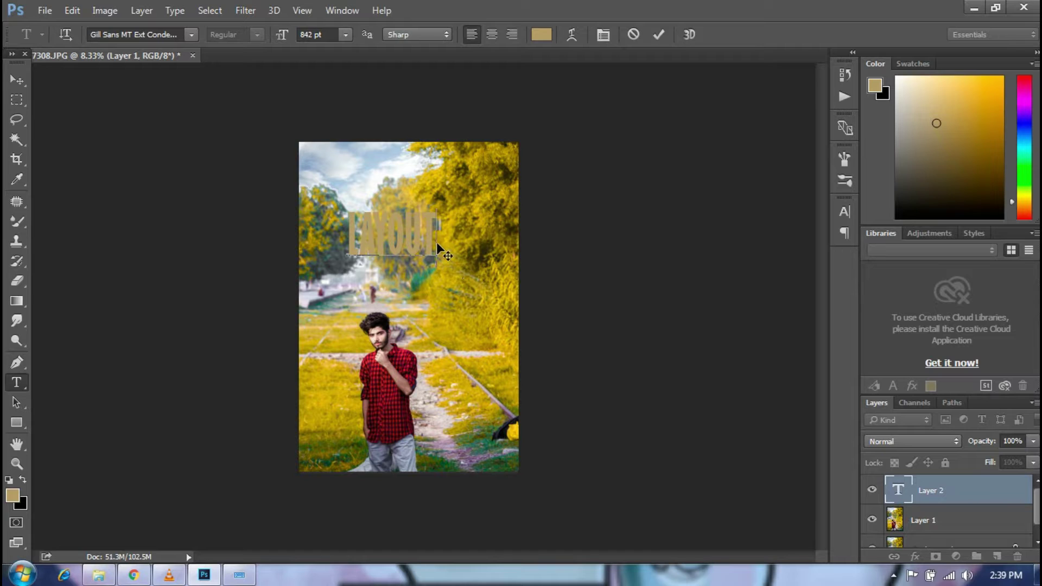
# Select the whole word LAYOUT and change its text color to white.
pyautogui.moveTo(436, 240); pyautogui.dragTo(348, 241)
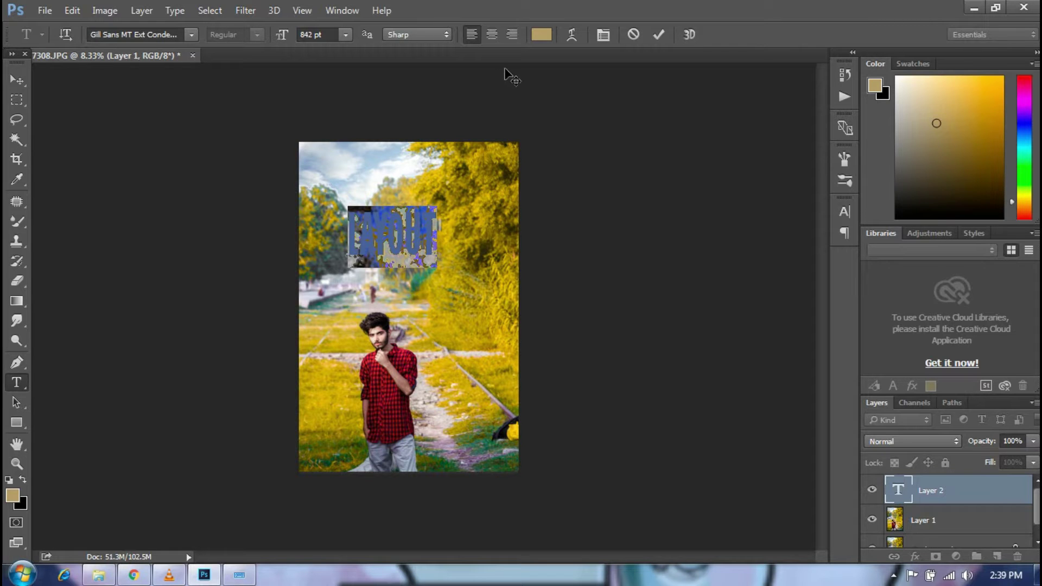
pyautogui.click(540, 34)
pyautogui.moveTo(600, 152); pyautogui.dragTo(512, 128)
pyautogui.click(905, 143)
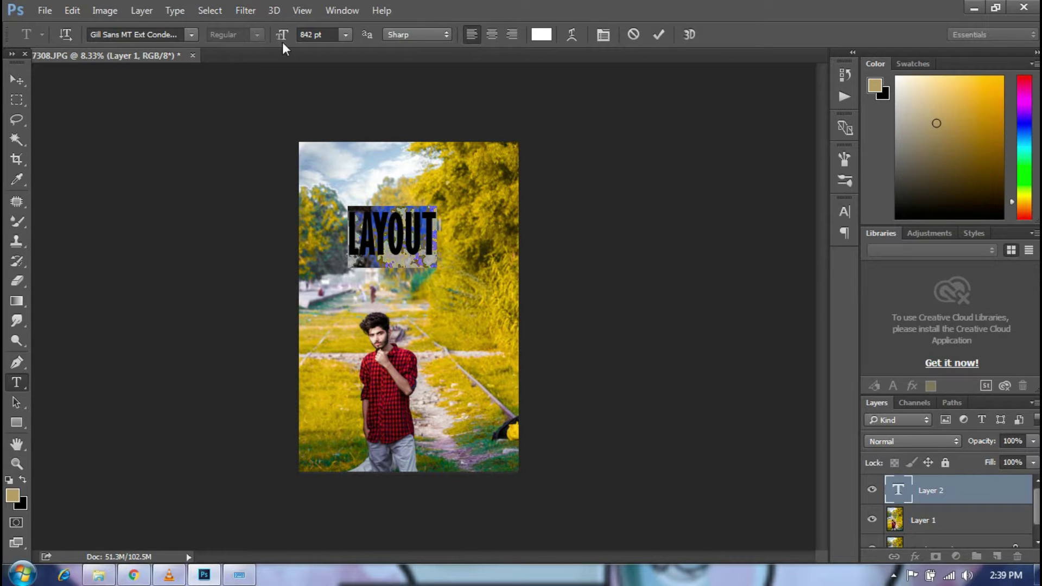
# Set the LAYOUT text in Forte Regular at 646 pt, center it above the man, and commit the text.
pyautogui.click(194, 34)
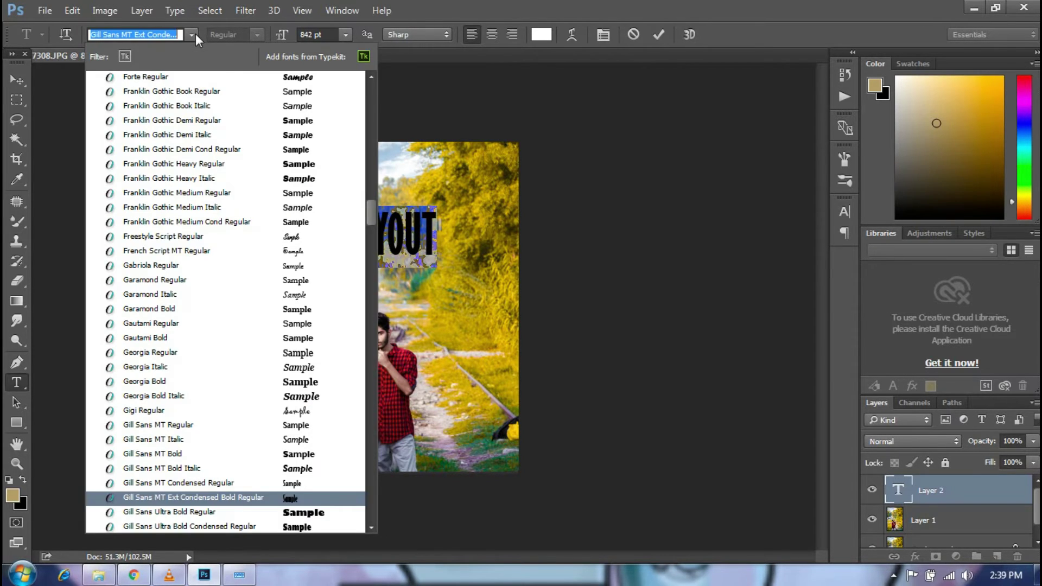
pyautogui.click(224, 79)
pyautogui.moveTo(285, 36); pyautogui.dragTo(140, 51)
pyautogui.moveTo(523, 244); pyautogui.dragTo(495, 228)
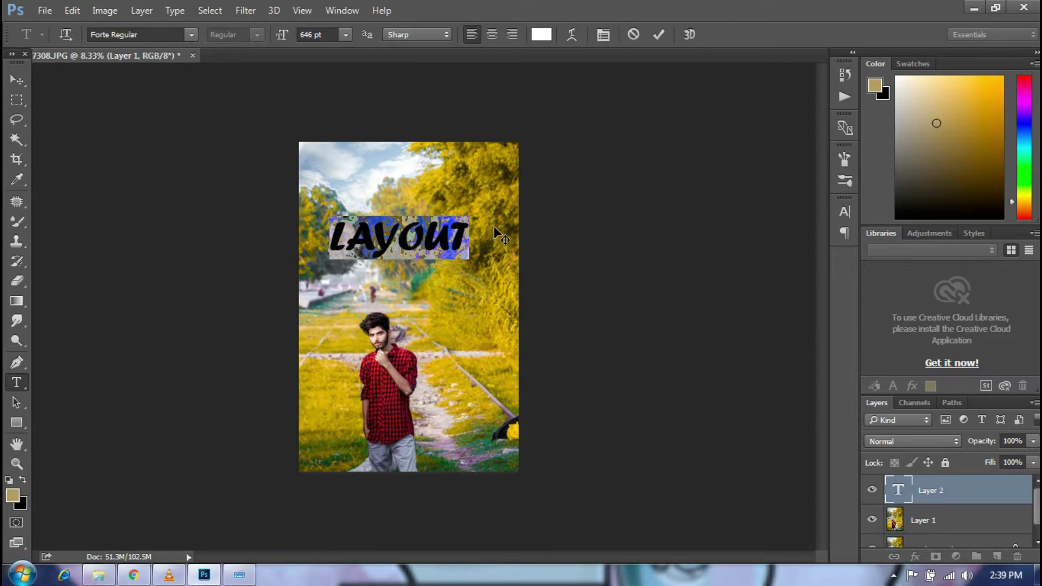
pyautogui.click(660, 29)
# Duplicate the LAYOUT text layer and rasterize the original layer beneath the copy.
pyautogui.hotkey('ctrl', 'j')
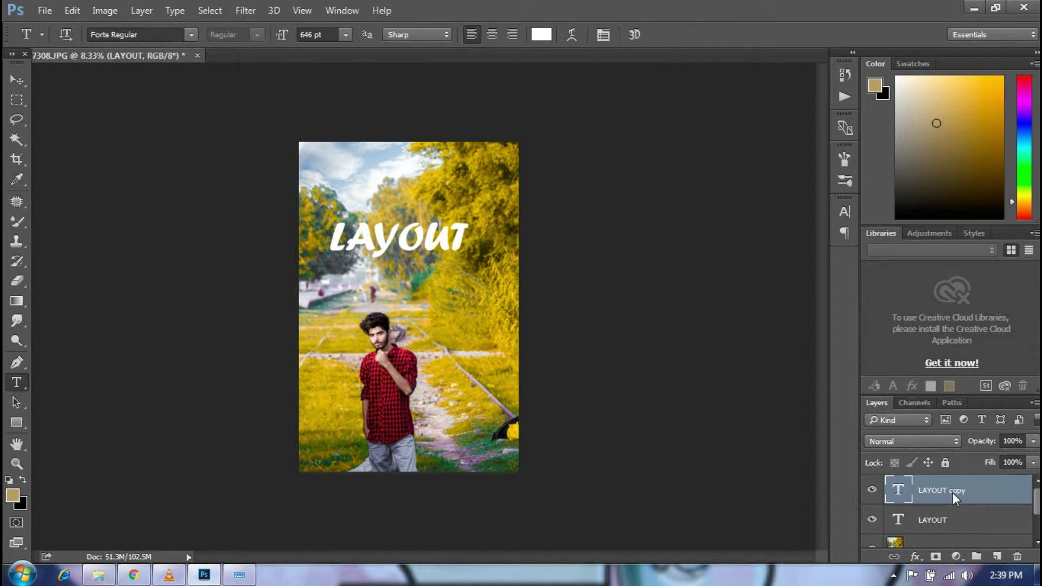
pyautogui.click(955, 517)
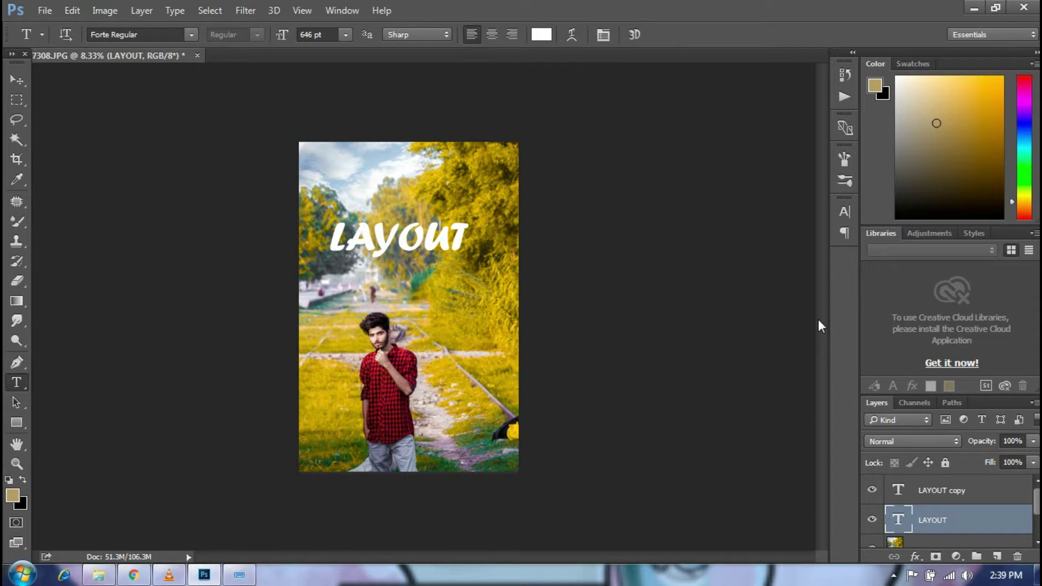
pyautogui.rightClick(968, 522)
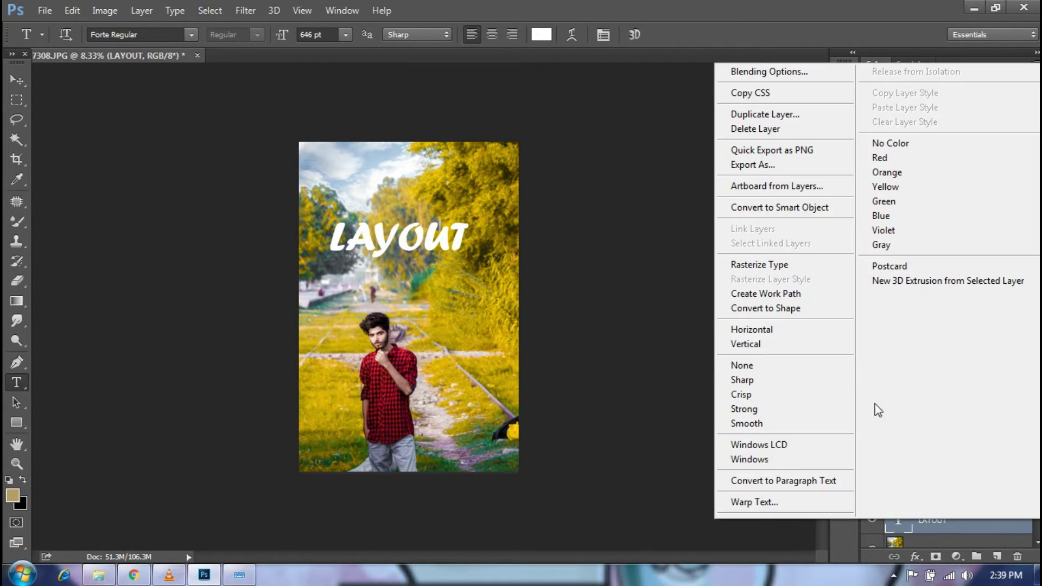
pyautogui.click(794, 265)
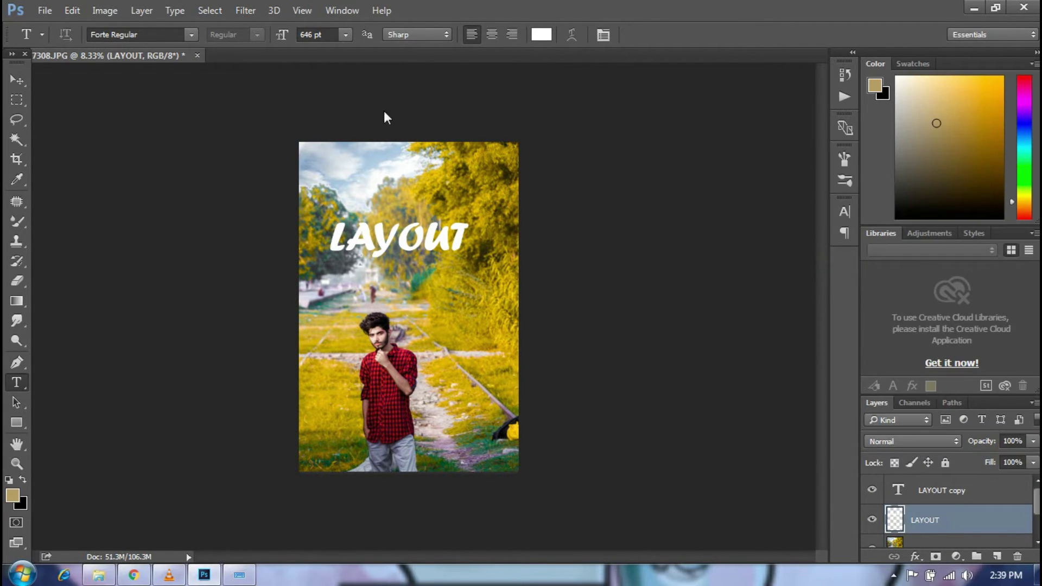
# Apply a Gaussian Blur with a radius of 37.4 pixels to the rasterized LAYOUT layer to create a glow.
pyautogui.click(245, 10)
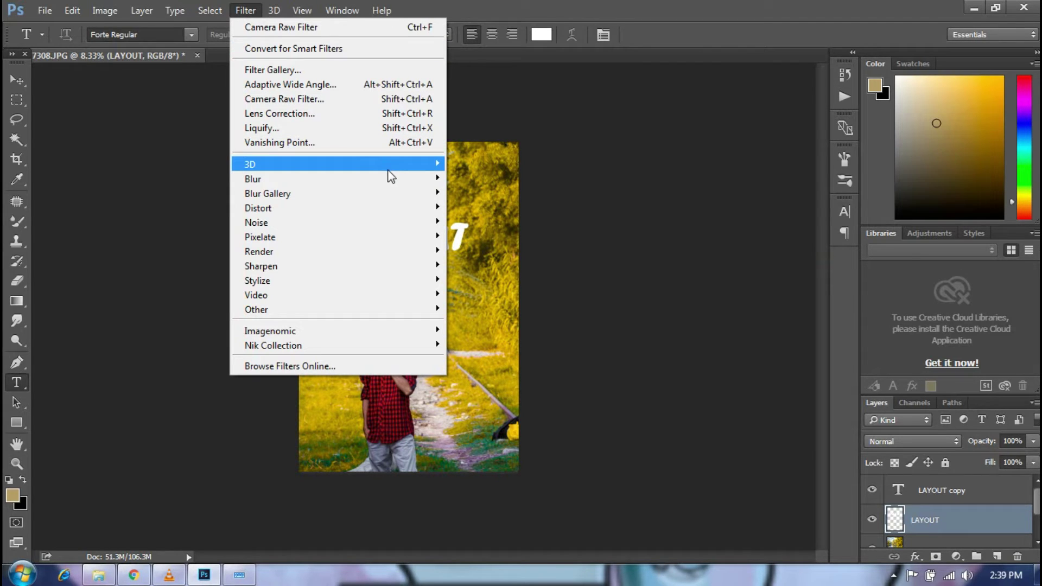
pyautogui.moveTo(404, 181)
pyautogui.click(494, 236)
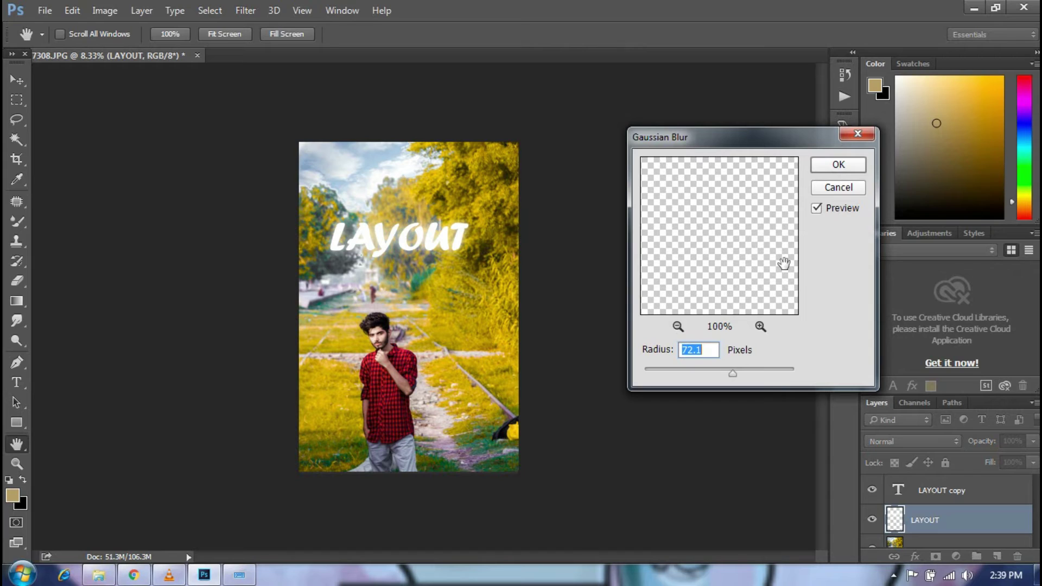
pyautogui.moveTo(731, 371); pyautogui.dragTo(720, 372)
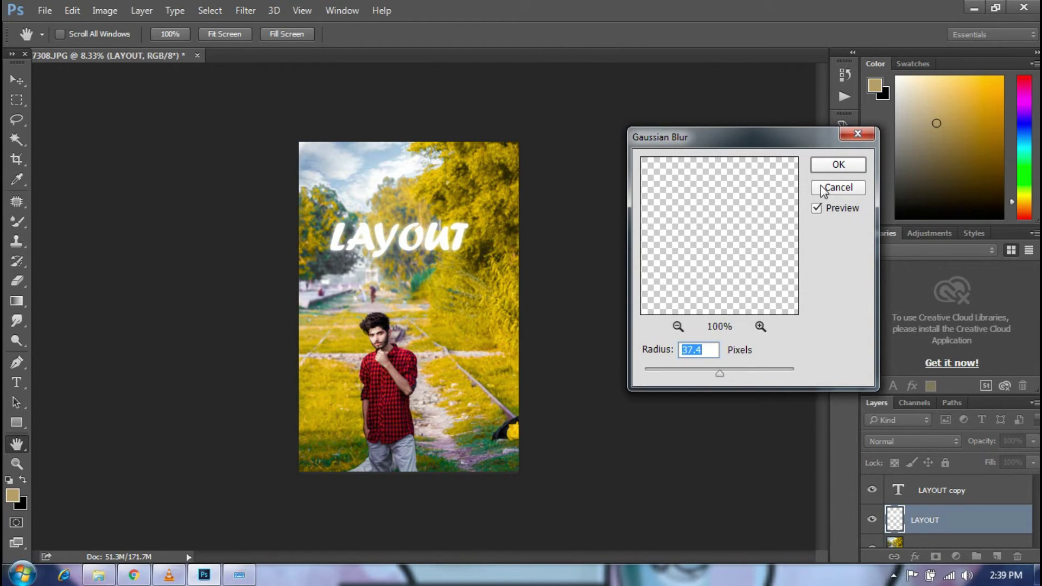
pyautogui.click(839, 164)
pyautogui.press('t')
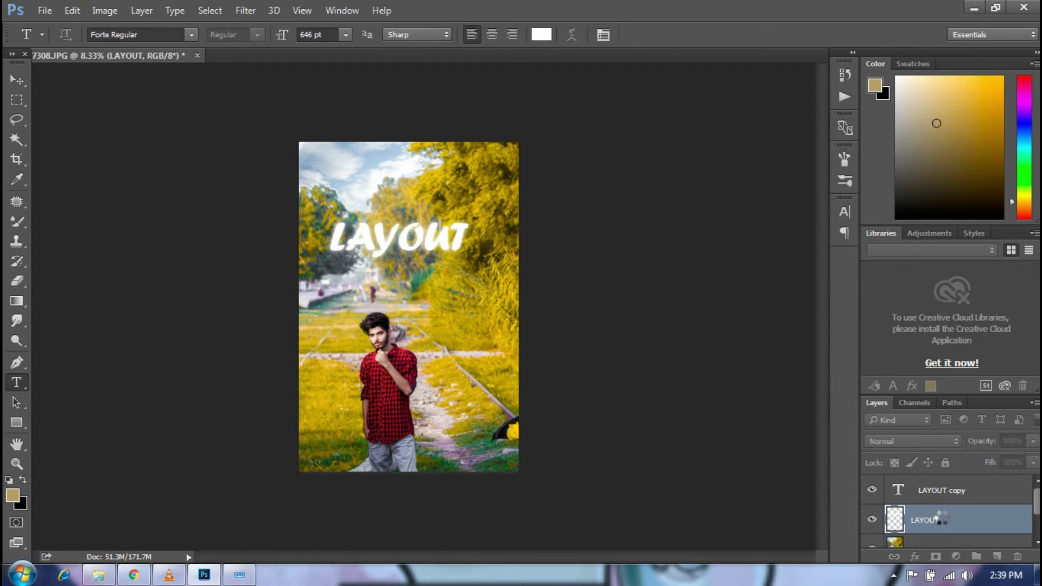
# Merge the blurred text, its sharp copy and the photo into one background, and duplicate it to a new layer.
pyautogui.rightClick(943, 522)
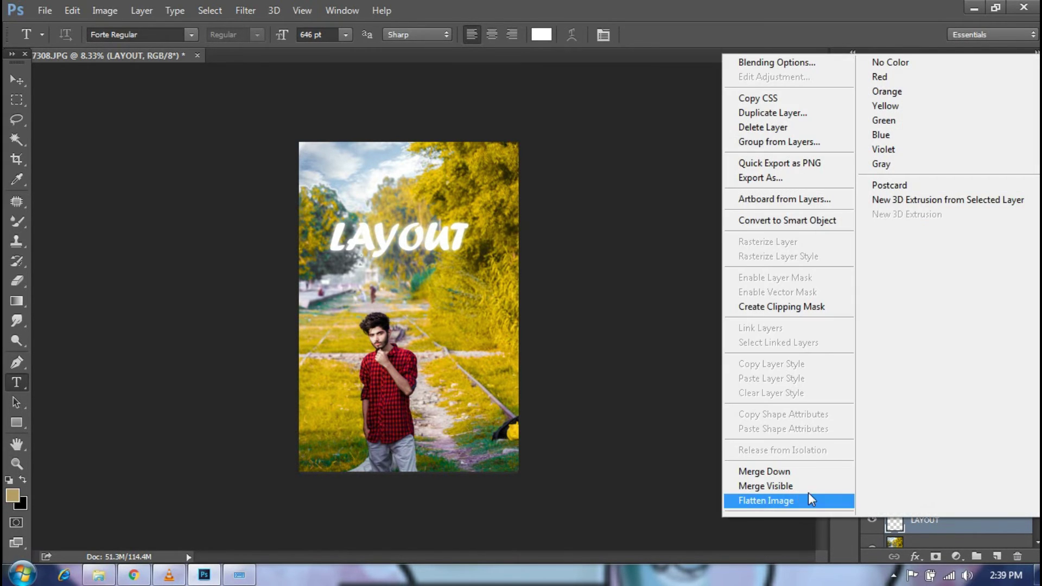
pyautogui.click(795, 486)
pyautogui.hotkey('ctrl', 'j')
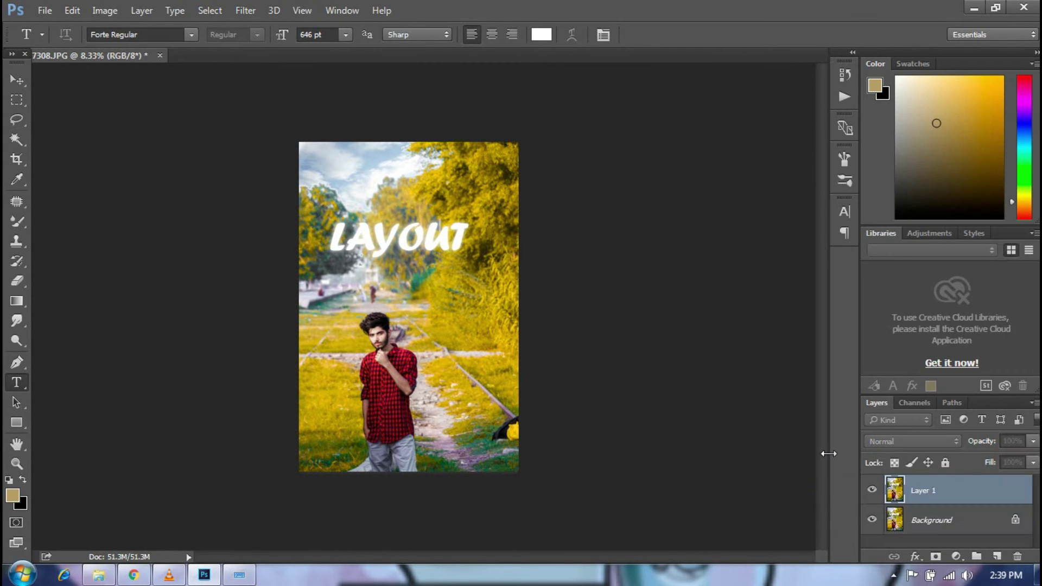
# Add a Selective Color adjustment layer and set the Blacks to Cyan -7% and Magenta +11%.
pyautogui.click(956, 556)
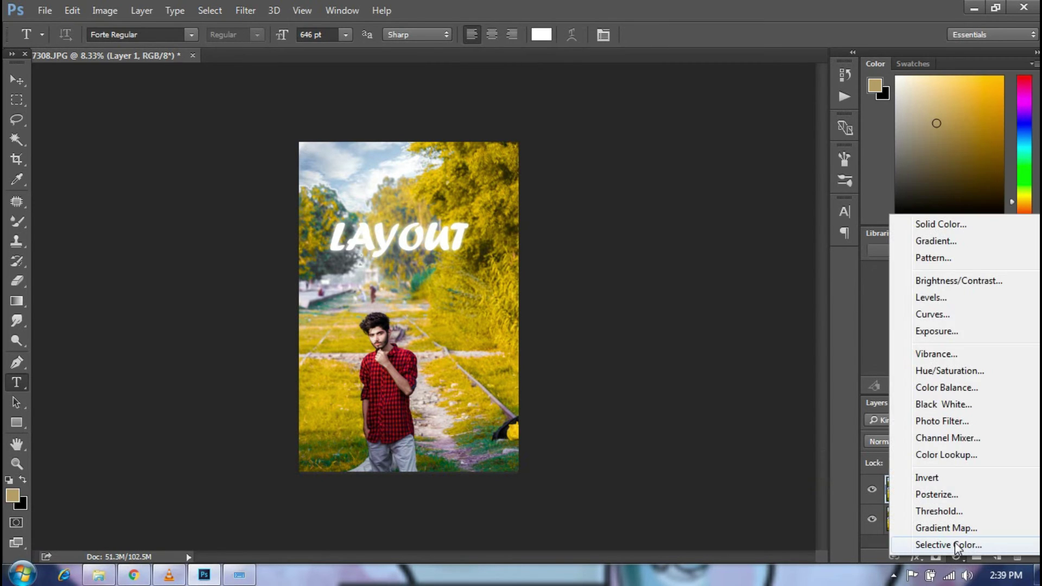
pyautogui.click(955, 542)
pyautogui.click(719, 256)
pyautogui.click(691, 369)
pyautogui.moveTo(716, 289); pyautogui.dragTo(726, 321)
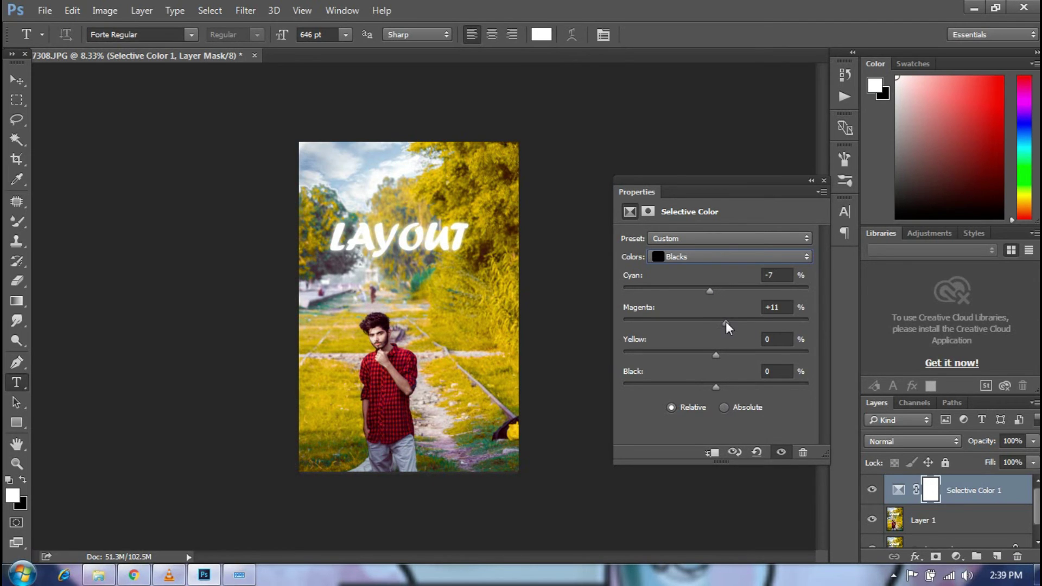
pyautogui.click(823, 180)
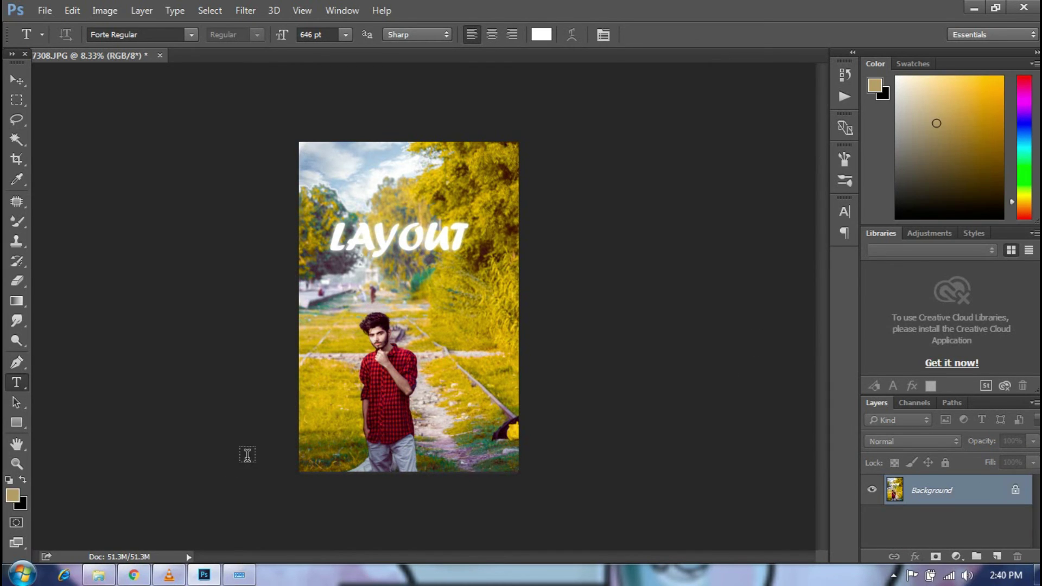
# Activate the Rectangular Marquee tool for a selection on the merged photo.
pyautogui.click(25, 99)
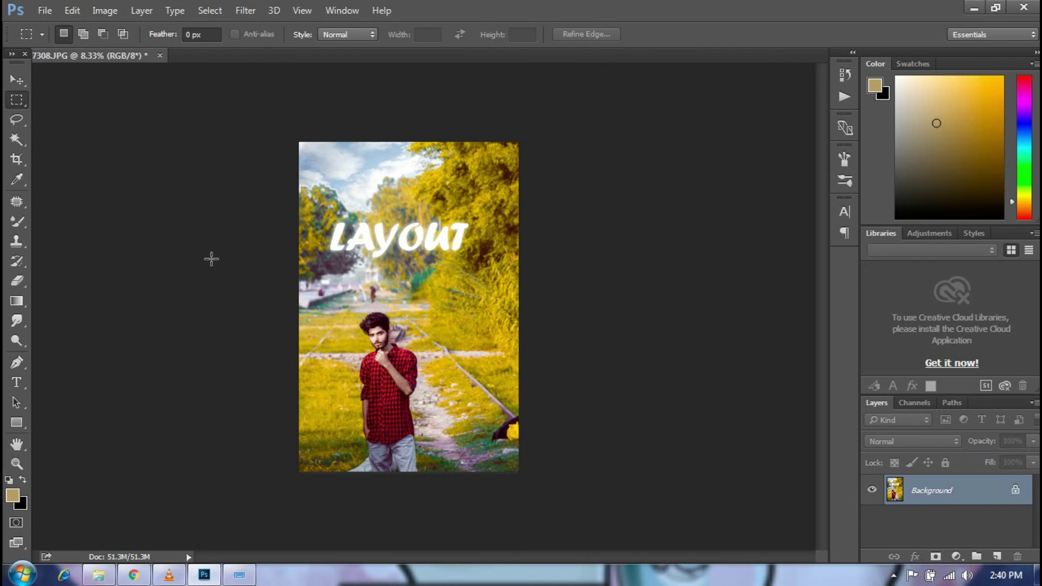